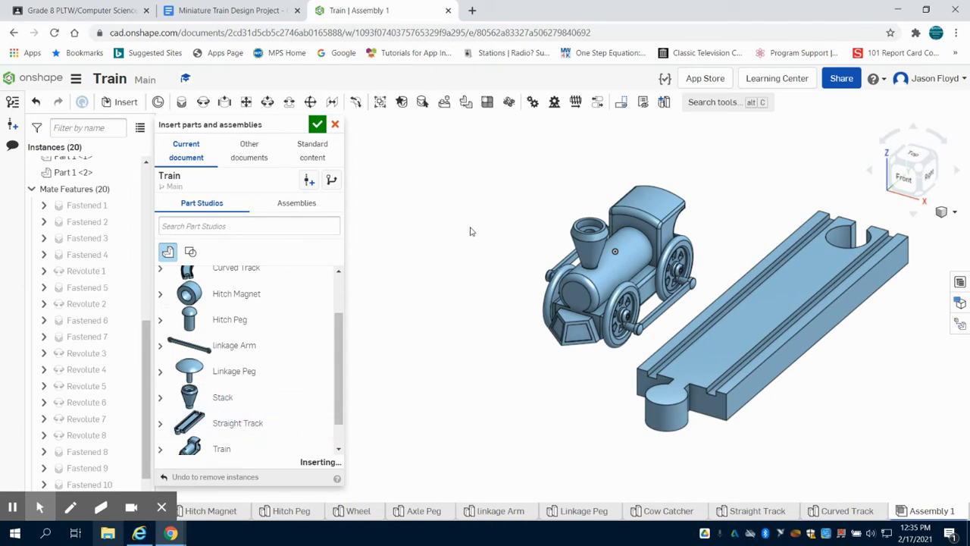
# - Insert two more straight tracks, one on each side of the train, and fix the one on the train's left in place
pyautogui.click(473, 207)
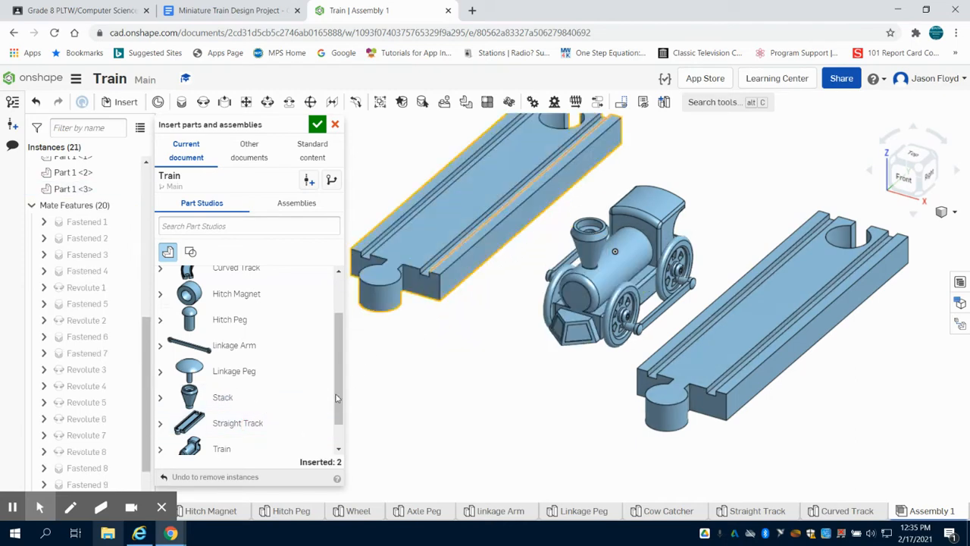
pyautogui.click(249, 429)
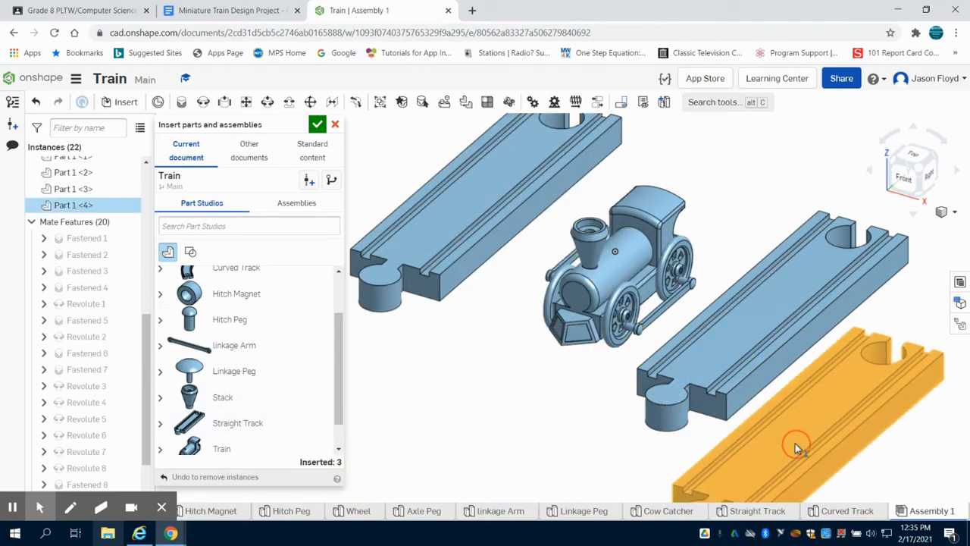
pyautogui.click(796, 444)
pyautogui.click(318, 125)
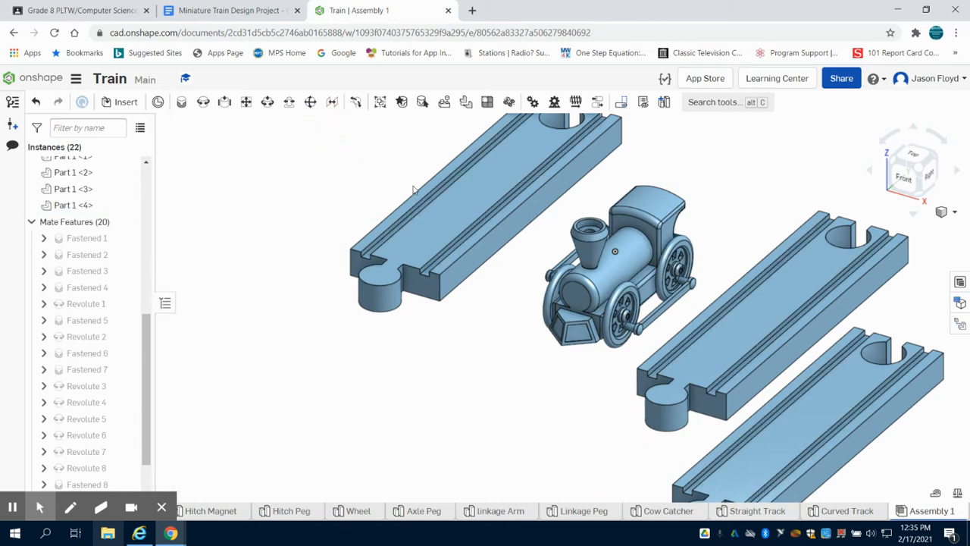
pyautogui.rightClick(459, 207)
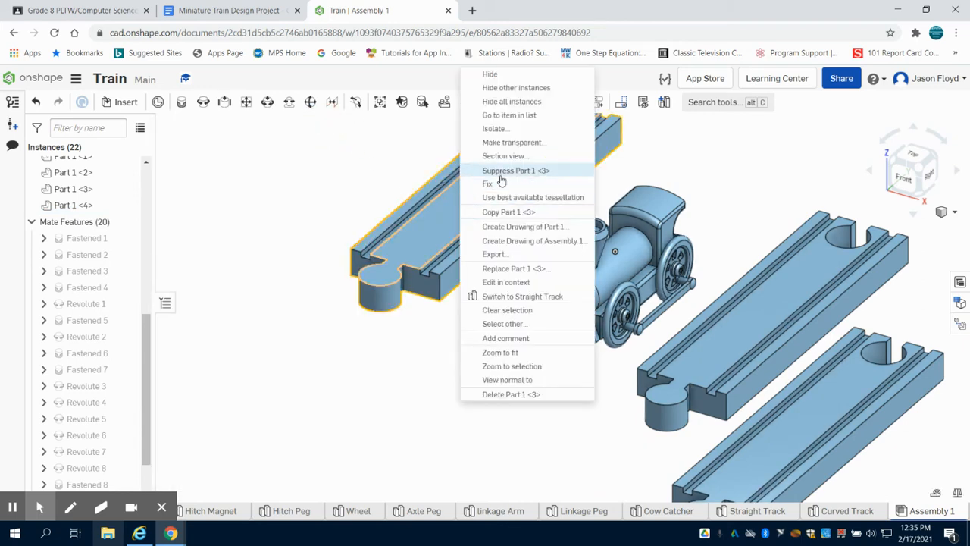
pyautogui.click(492, 184)
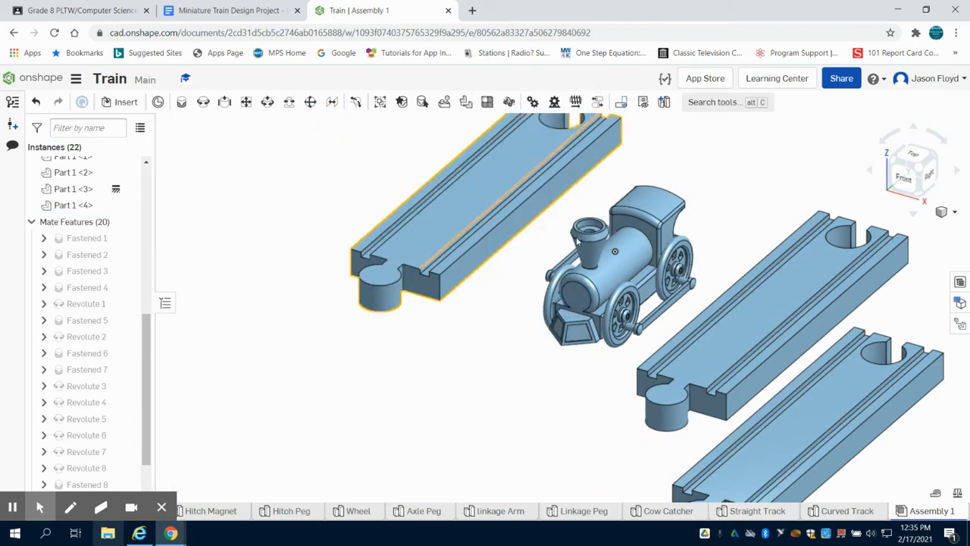
pyautogui.click(181, 106)
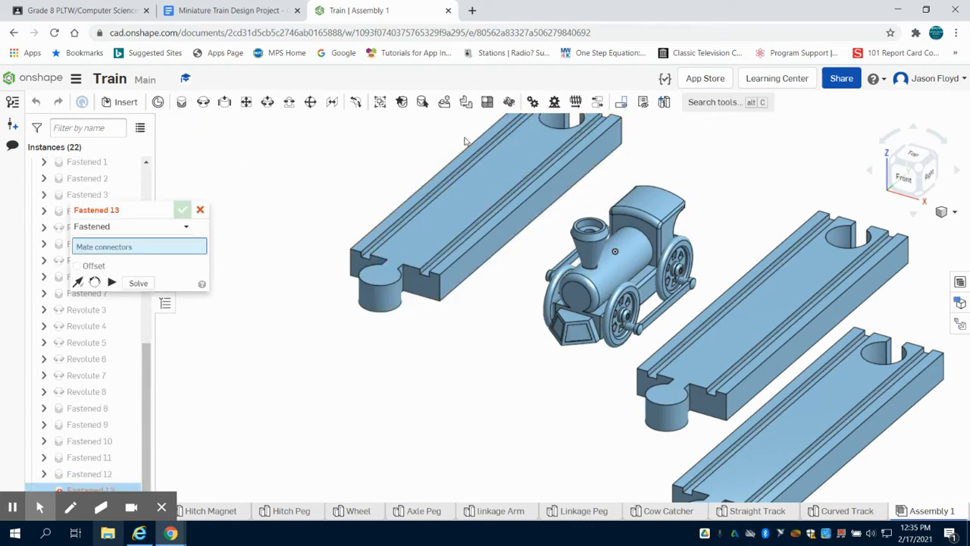
pyautogui.click(381, 278)
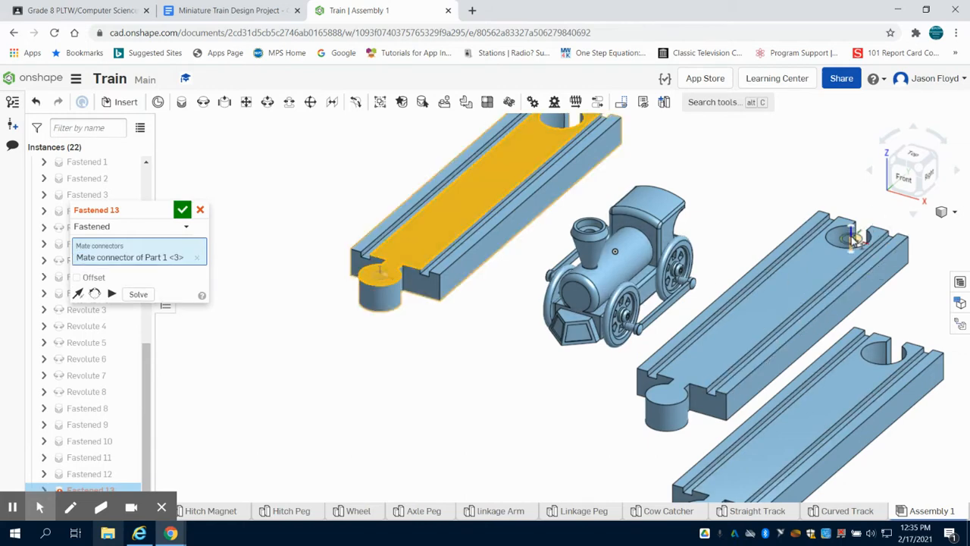
pyautogui.scroll(5, 853, 240)
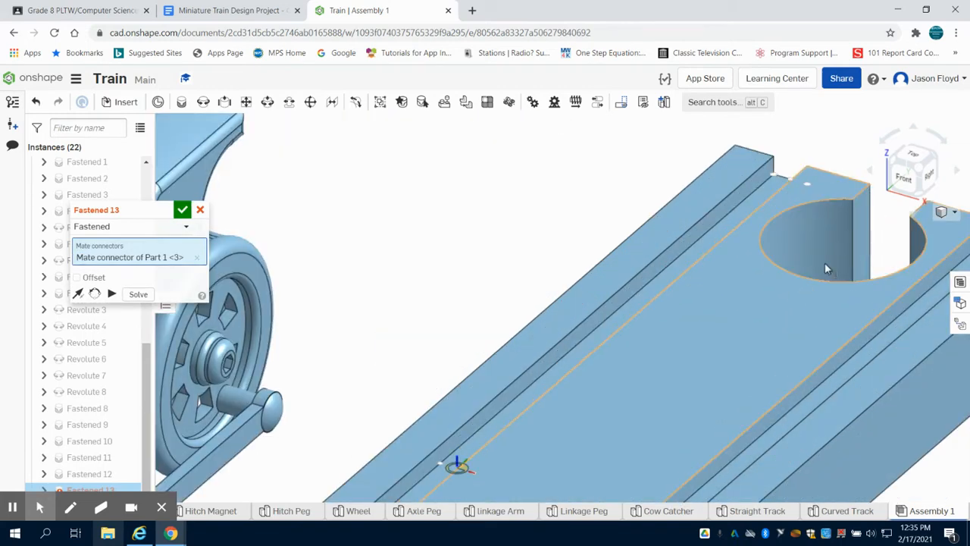
pyautogui.click(841, 250)
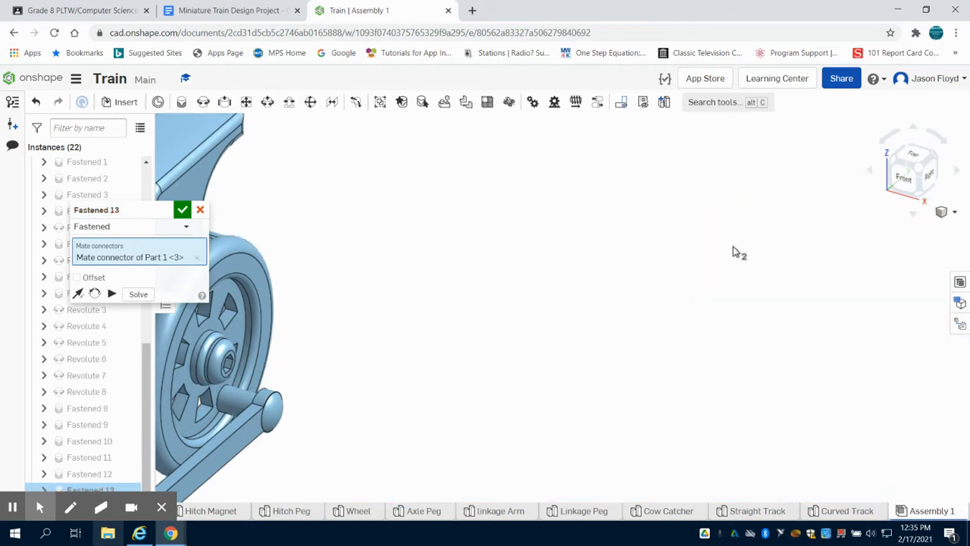
pyautogui.click(200, 211)
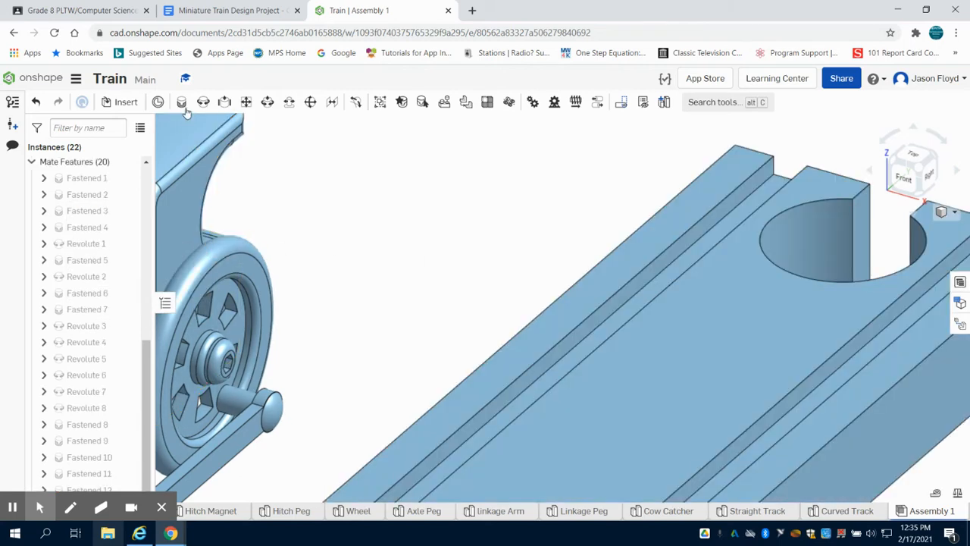
# - Fasten the round socket of the loose straight track nearest the train to the peg of the fixed straight track
pyautogui.press('m')
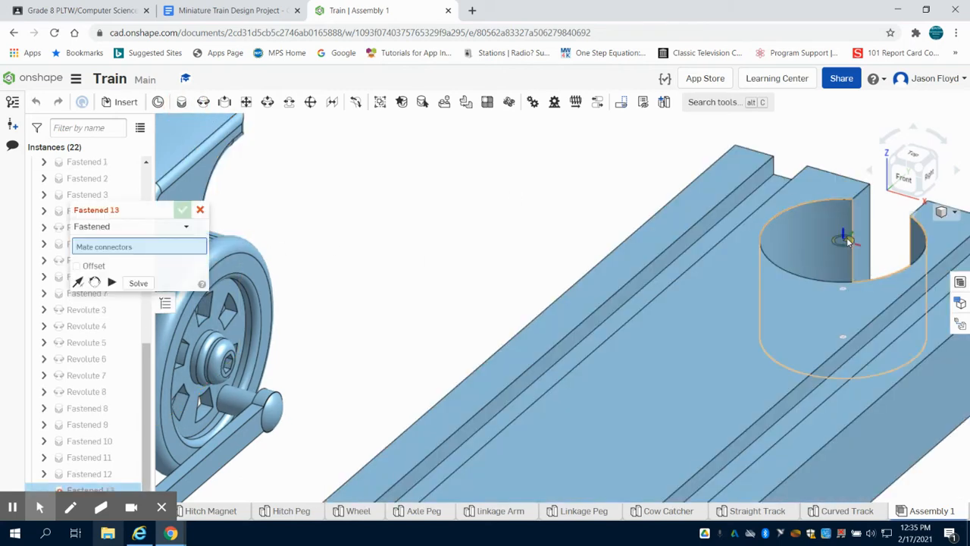
pyautogui.scroll(-4, 654, 284)
pyautogui.scroll(-5, 221, 399)
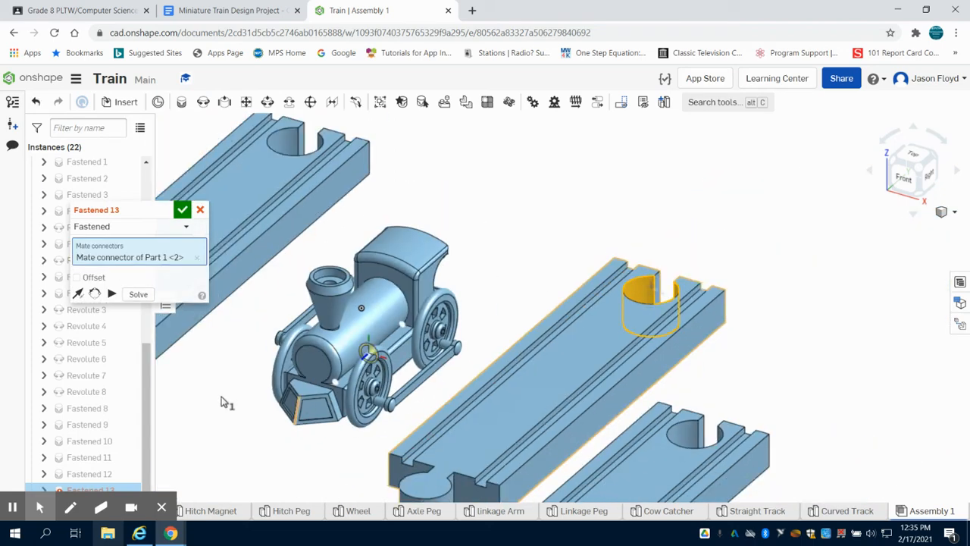
pyautogui.scroll(3, 182, 371)
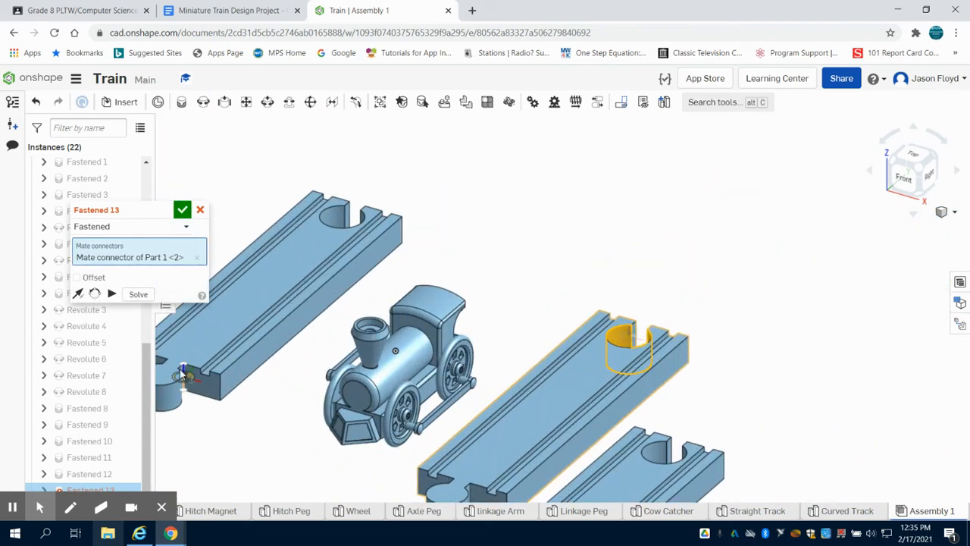
pyautogui.scroll(-2, 163, 376)
pyautogui.scroll(8, 168, 379)
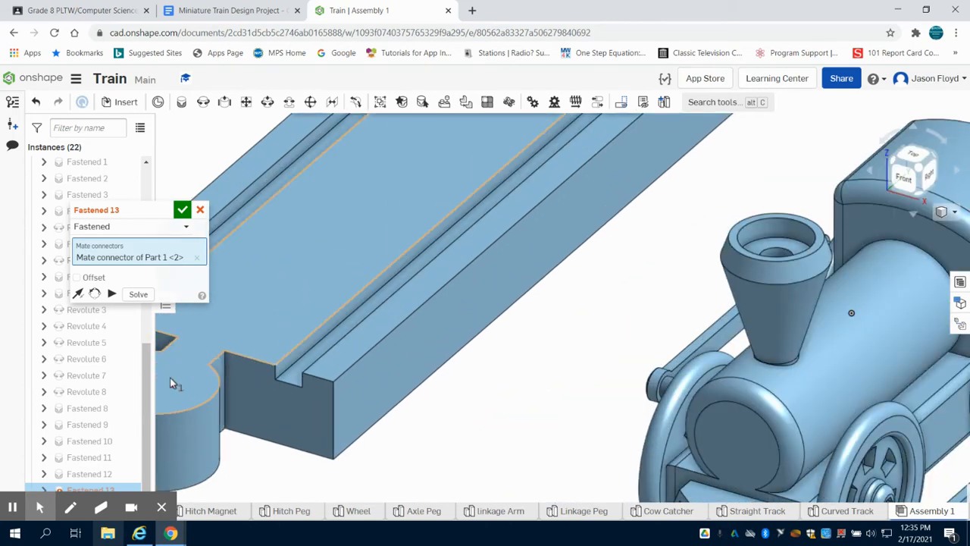
pyautogui.click(168, 378)
pyautogui.click(182, 209)
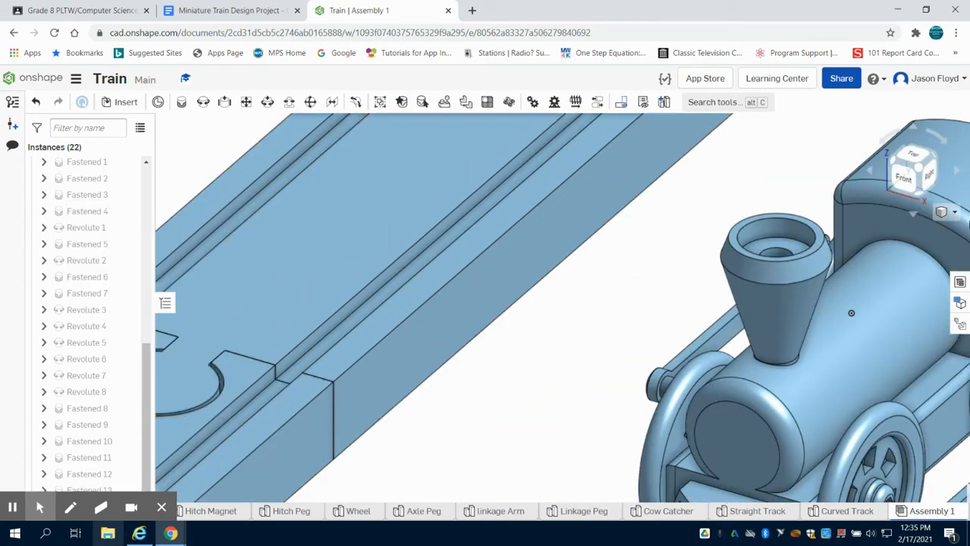
# - Fasten the remaining loose straight track's socket to the peg top at the free end of the joined tracks
pyautogui.click(919, 168)
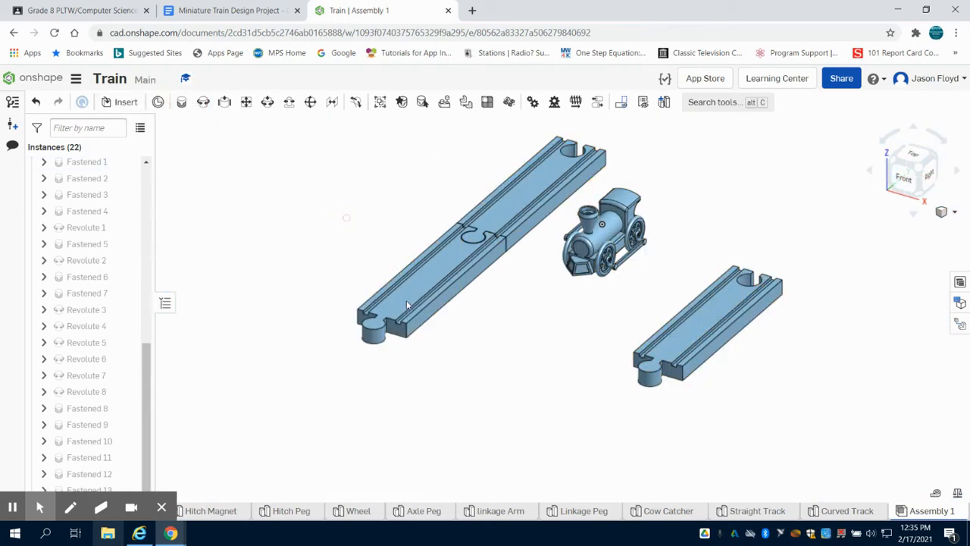
pyautogui.scroll(5, 406, 302)
pyautogui.click(359, 363)
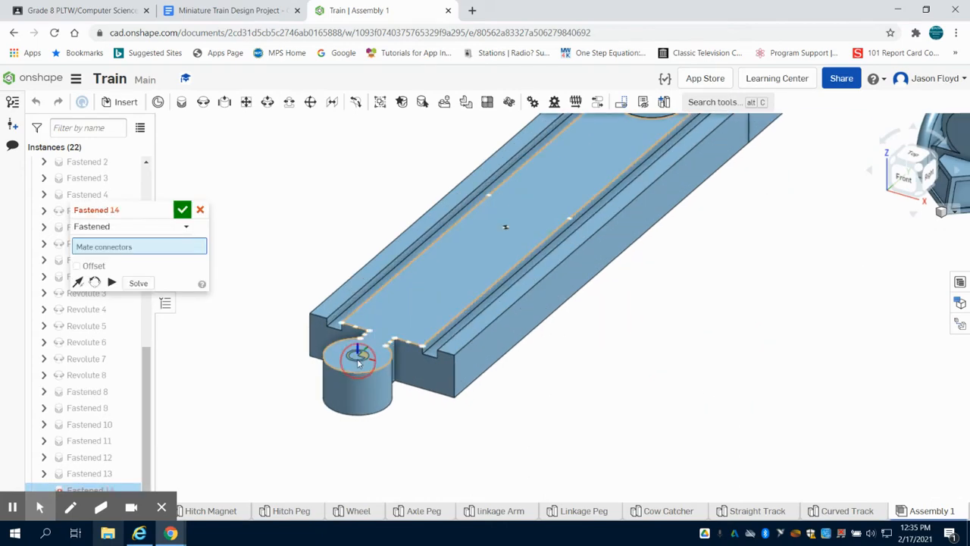
pyautogui.scroll(-8, 751, 363)
pyautogui.scroll(8, 735, 325)
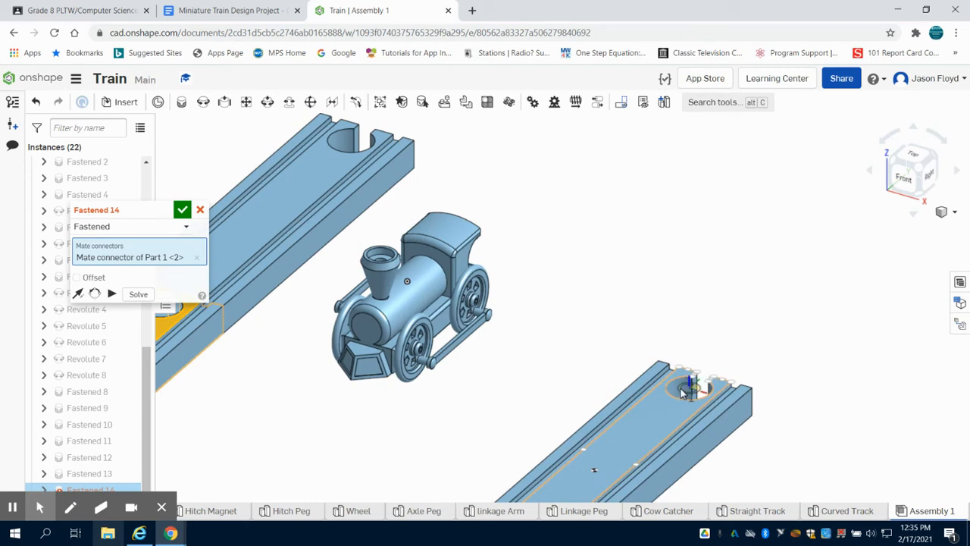
pyautogui.click(684, 389)
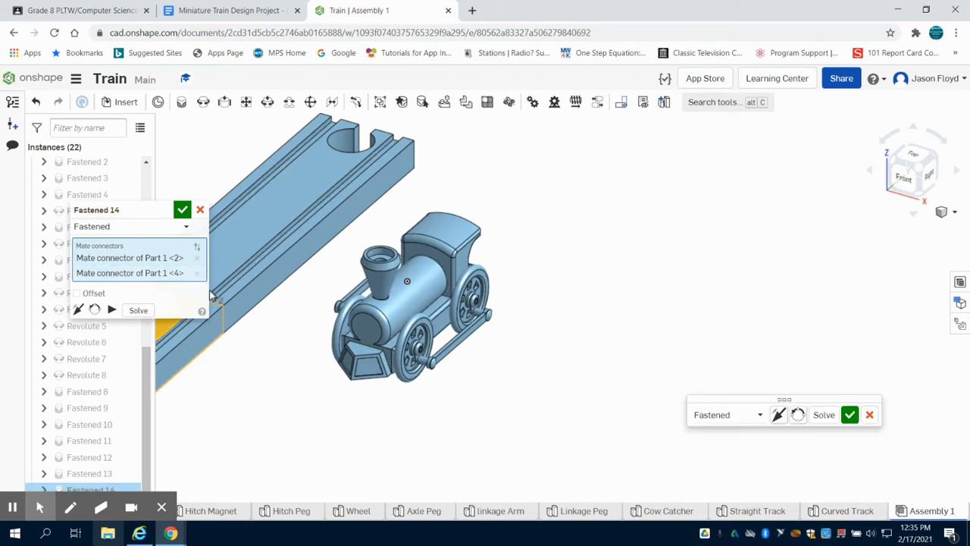
pyautogui.click(182, 209)
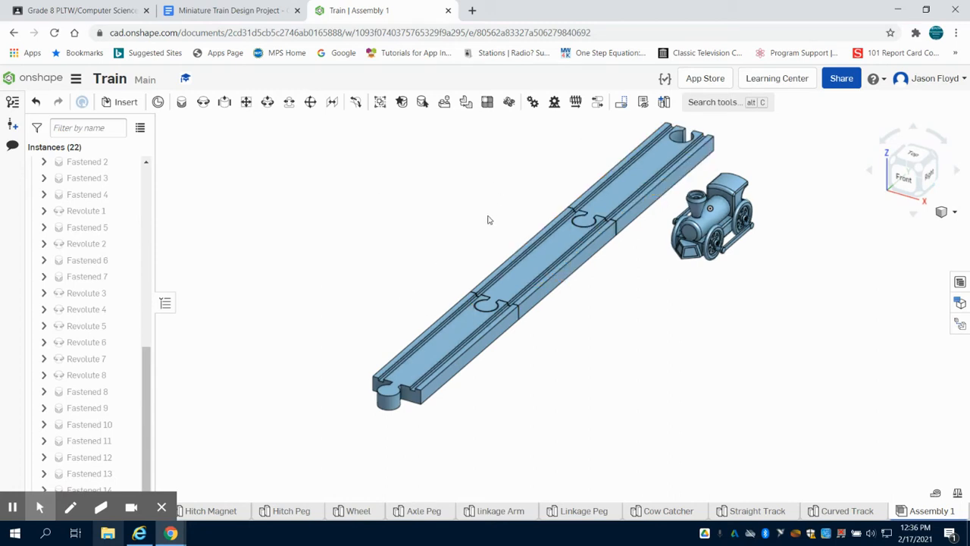
# - Insert two curved tracks into the empty space beside the straight line of tracks
pyautogui.click(119, 103)
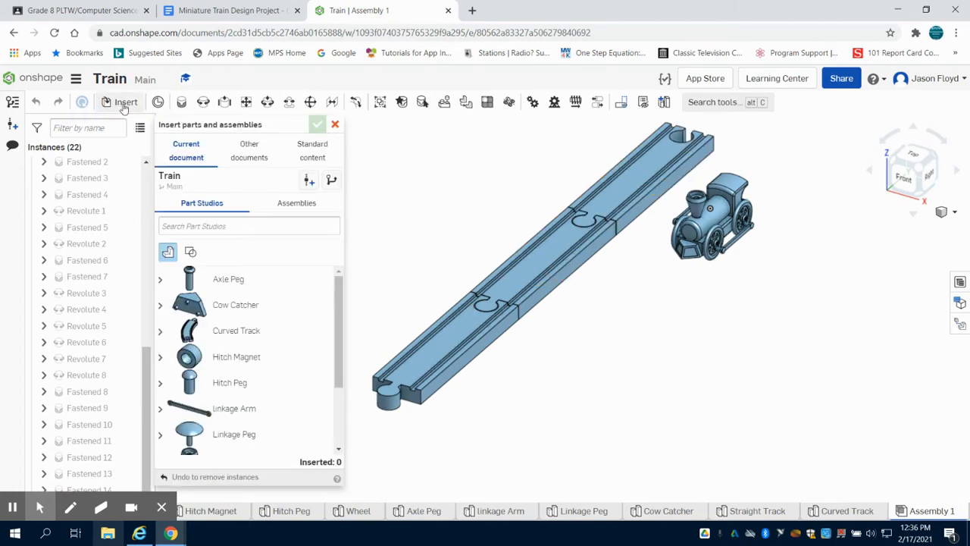
pyautogui.click(231, 326)
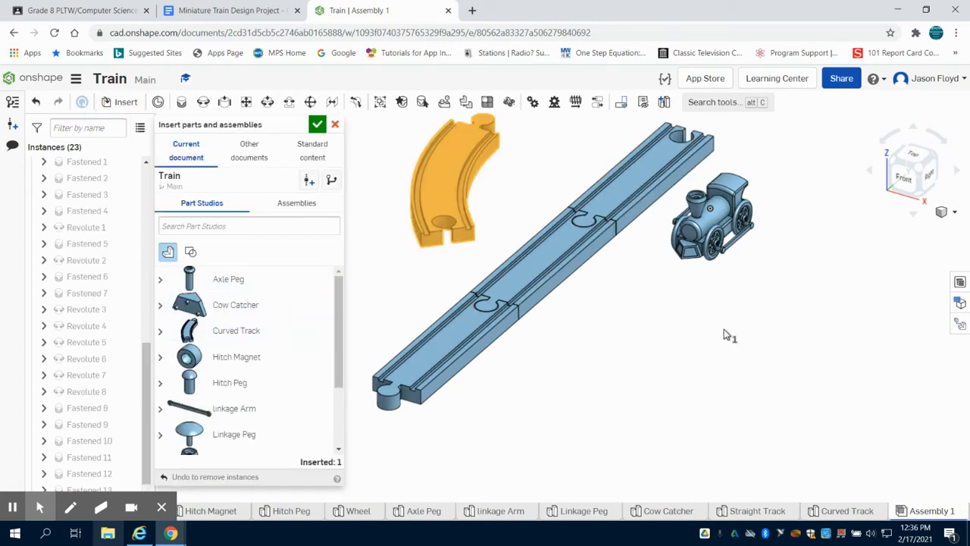
pyautogui.click(787, 345)
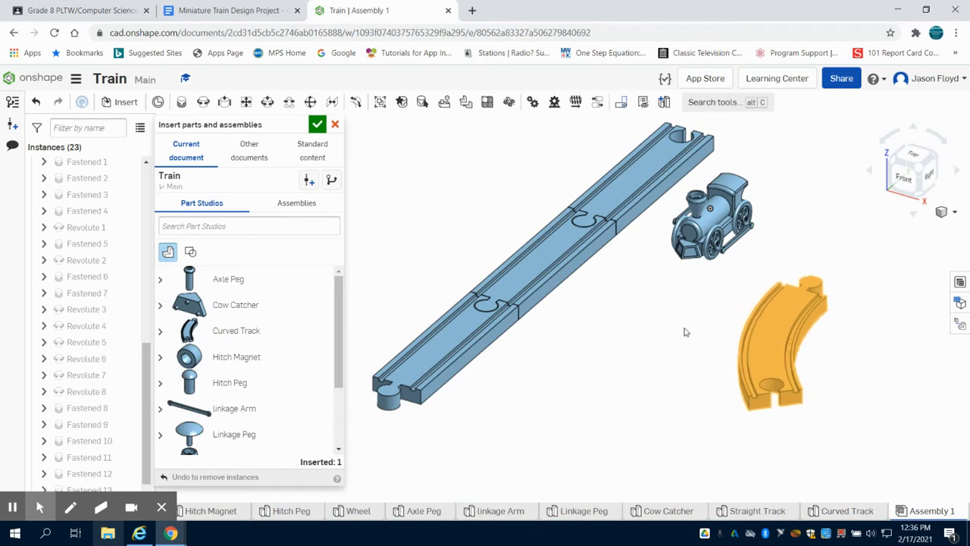
pyautogui.click(233, 330)
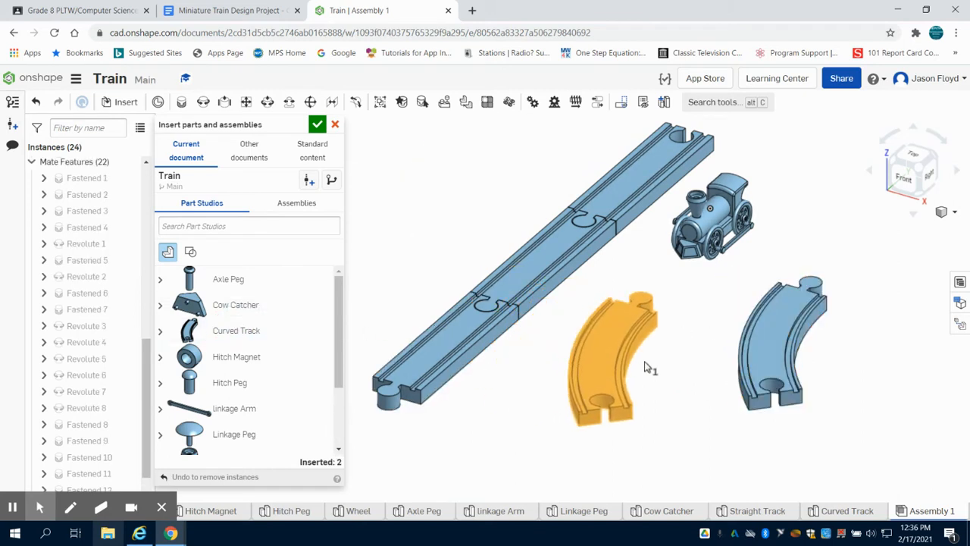
pyautogui.click(657, 371)
pyautogui.click(316, 123)
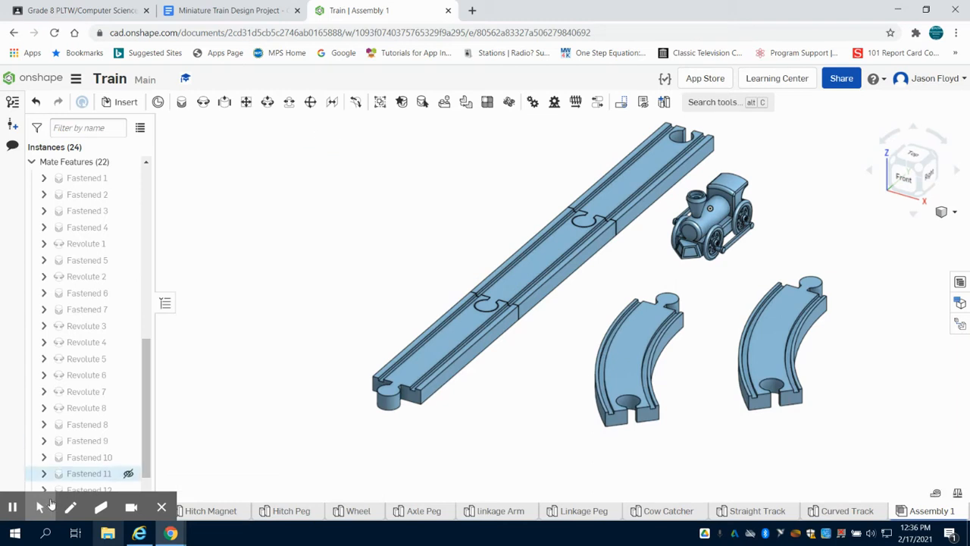
pyautogui.moveTo(7, 507)
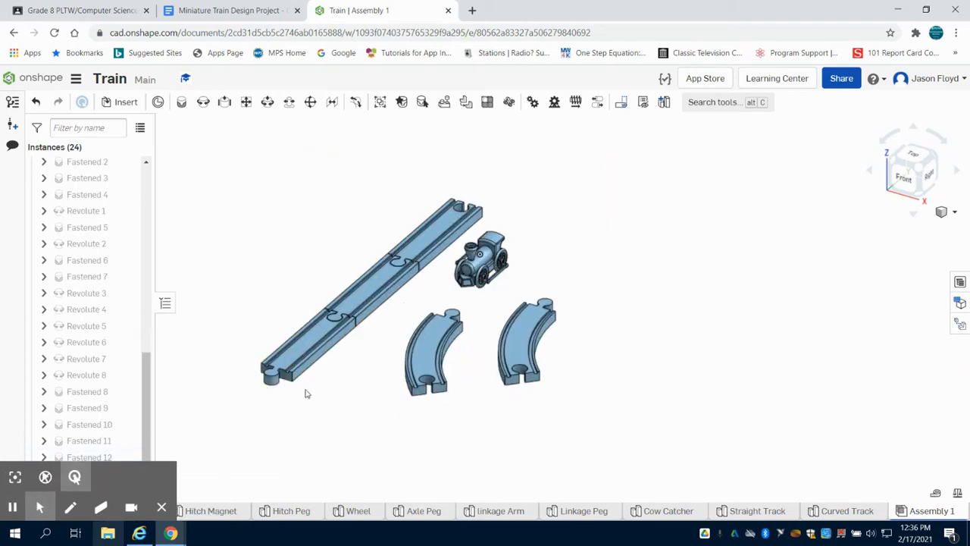
pyautogui.click(183, 104)
pyautogui.scroll(-3, 444, 409)
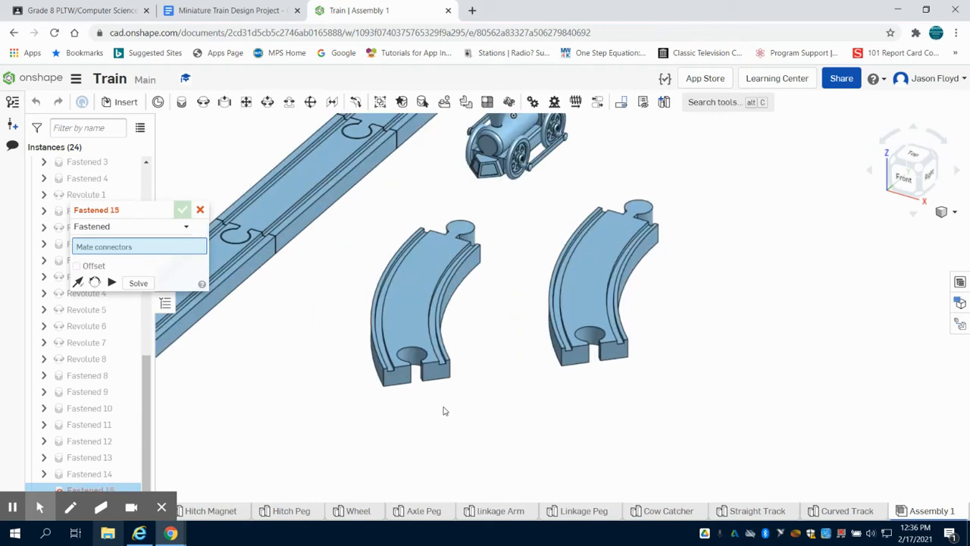
pyautogui.scroll(3, 421, 412)
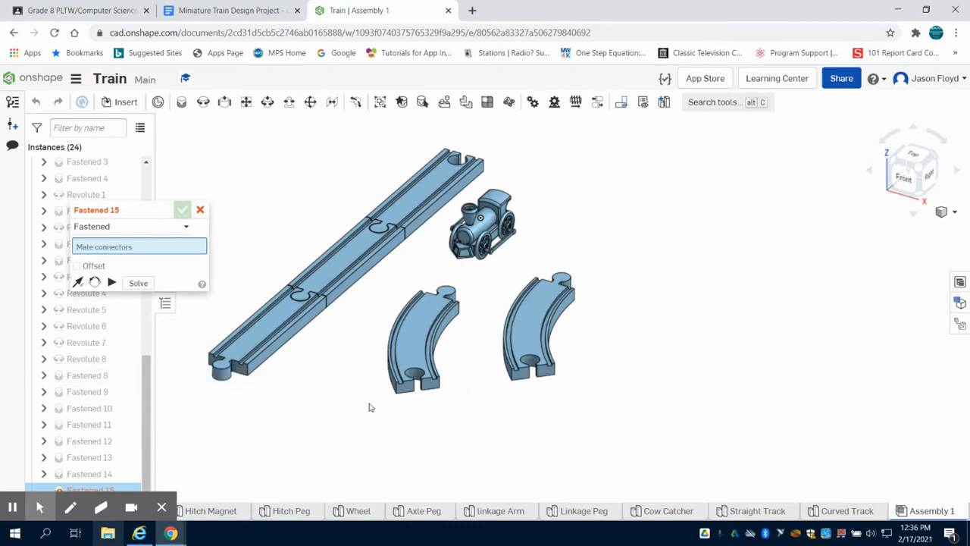
pyautogui.scroll(-4, 409, 406)
pyautogui.scroll(3, 409, 402)
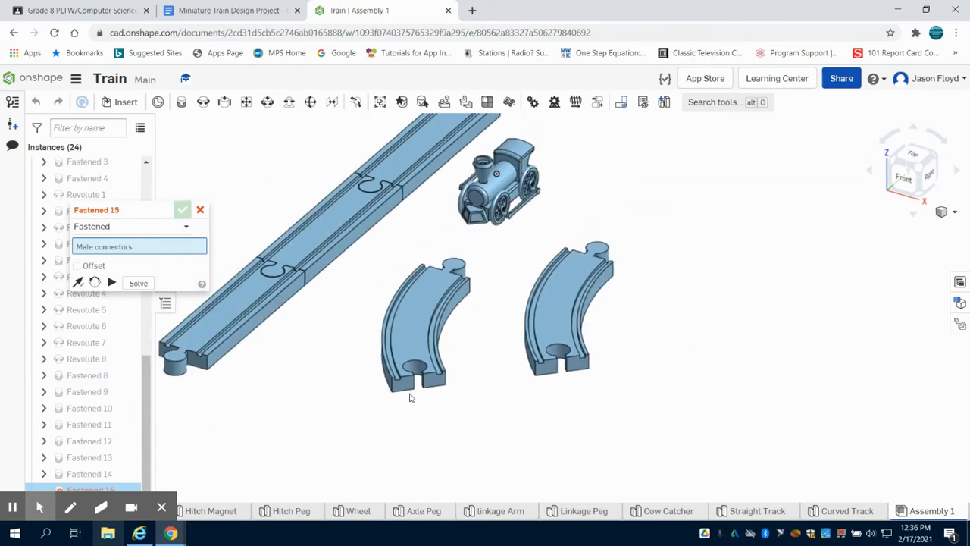
pyautogui.scroll(-5, 404, 390)
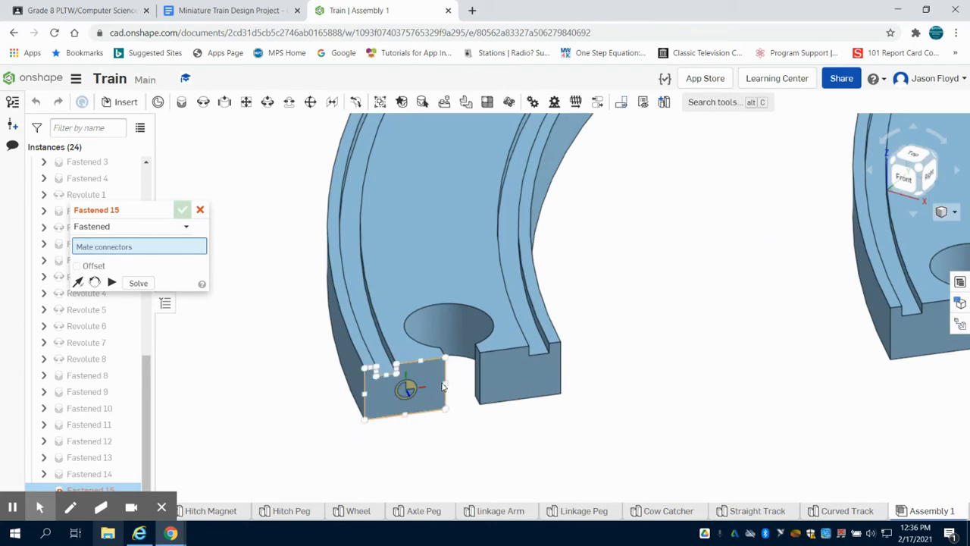
pyautogui.click(559, 372)
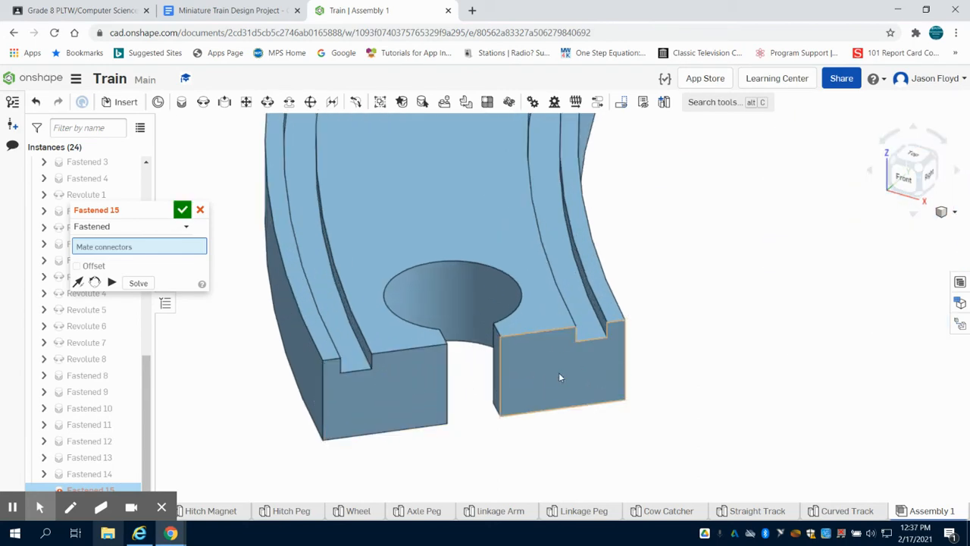
pyautogui.scroll(5, 431, 365)
pyautogui.scroll(-4, 254, 358)
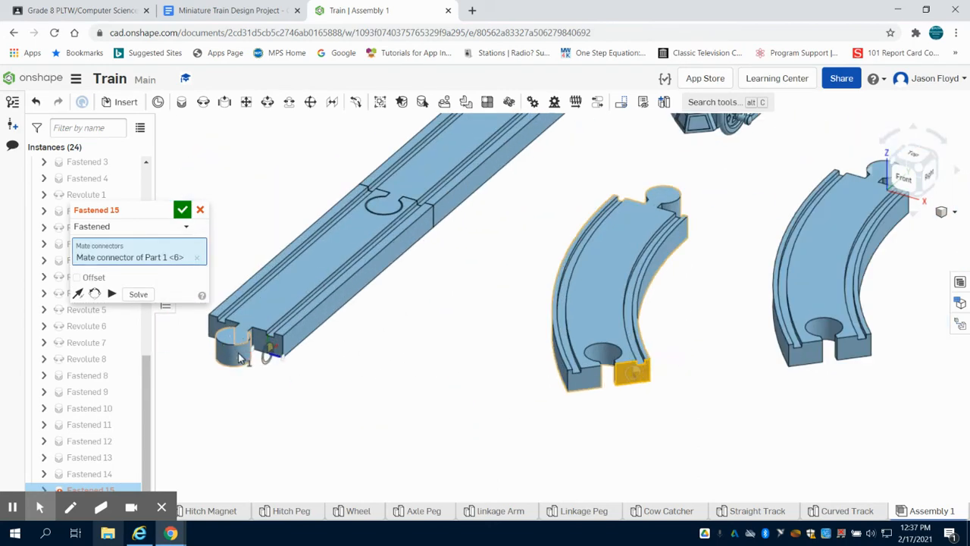
pyautogui.scroll(-2, 281, 344)
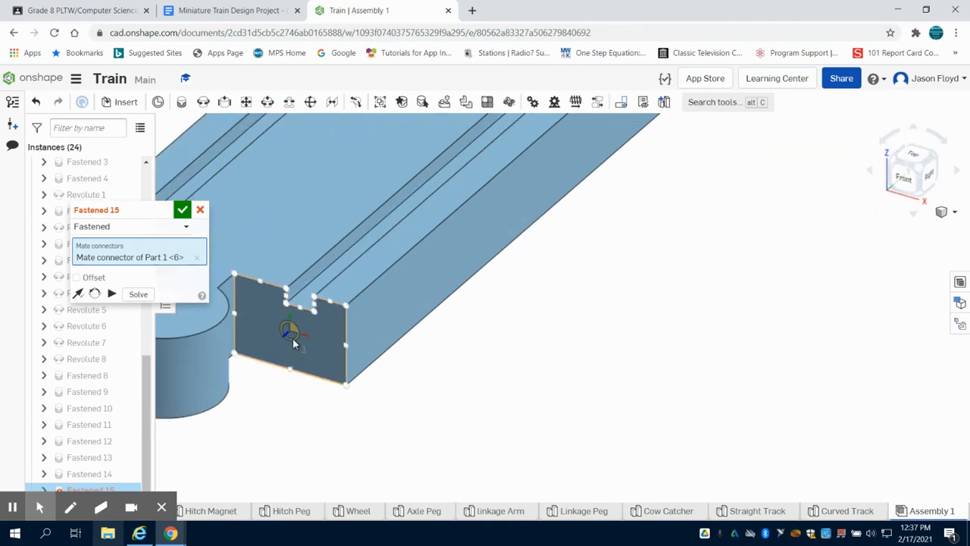
pyautogui.click(292, 338)
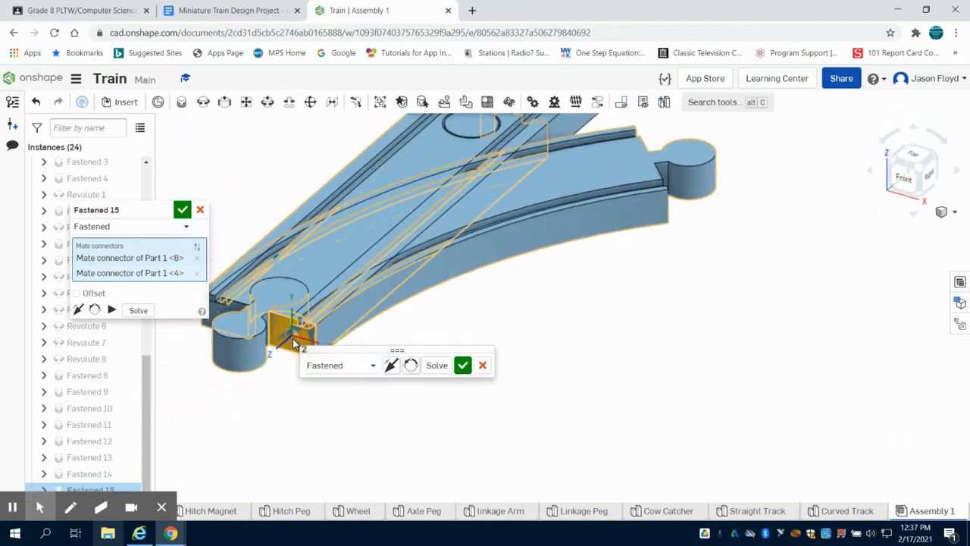
pyautogui.scroll(2, 292, 338)
pyautogui.click(412, 365)
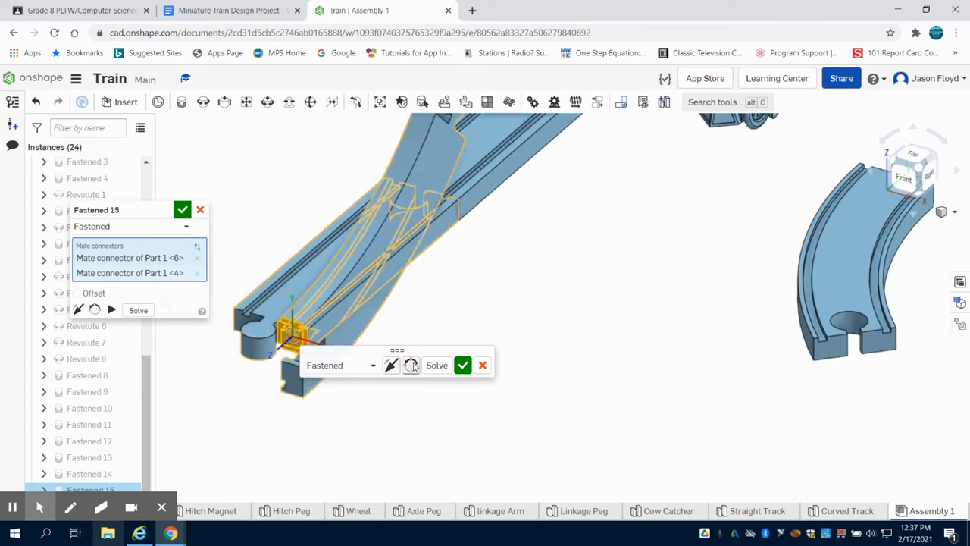
pyautogui.click(391, 365)
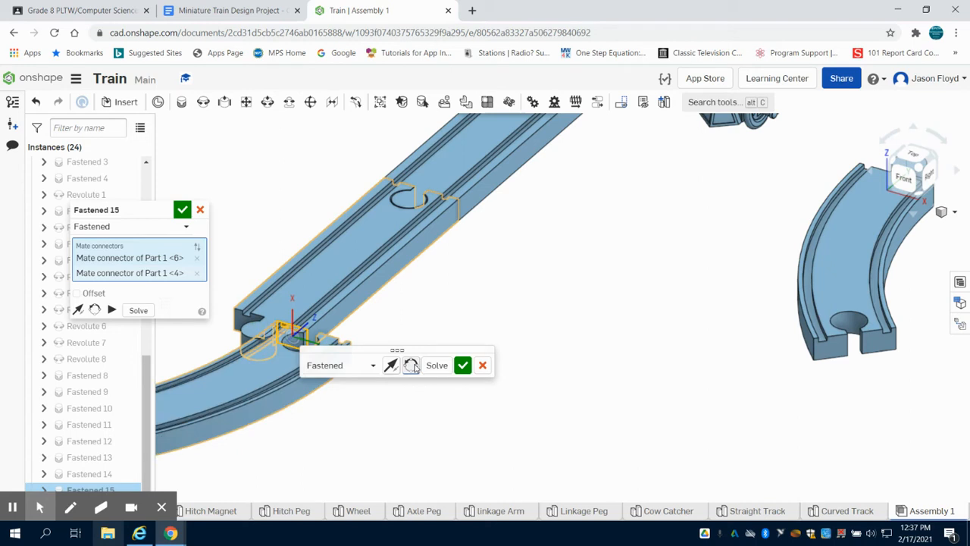
pyautogui.click(482, 367)
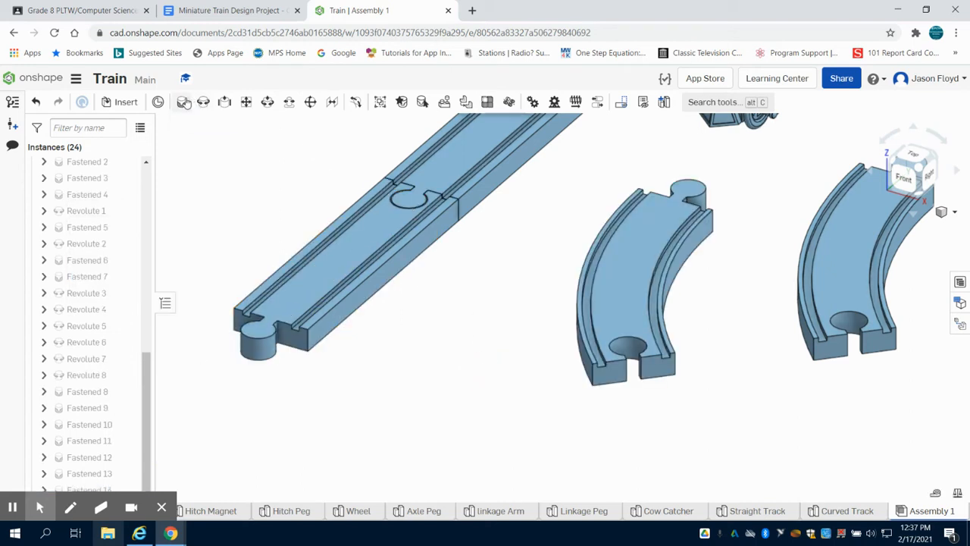
# - Fasten the outer-side socket-end face of the nearer curved track to the face beside the straight line's peg, flipping and rotating it into line
pyautogui.click(182, 101)
pyautogui.scroll(3, 593, 376)
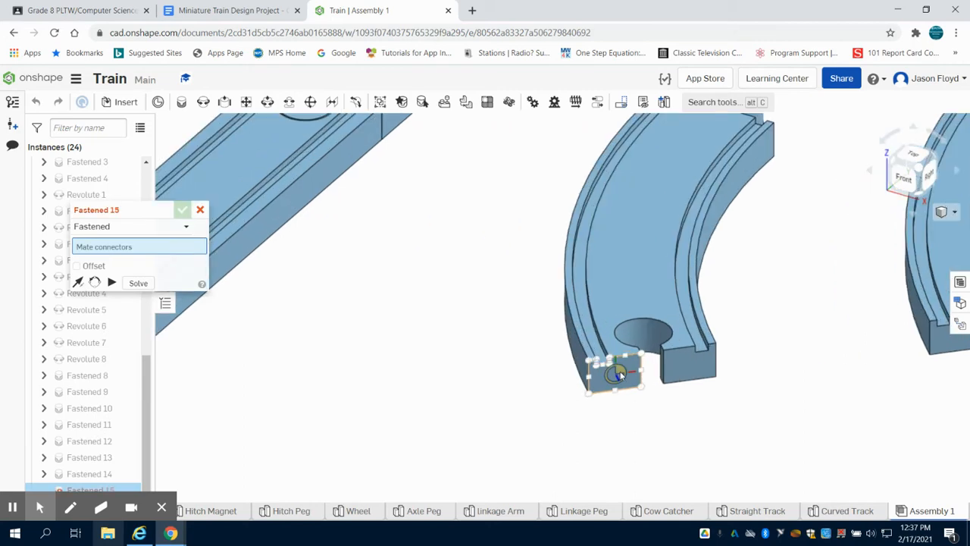
pyautogui.click(619, 377)
pyautogui.scroll(-3, 619, 377)
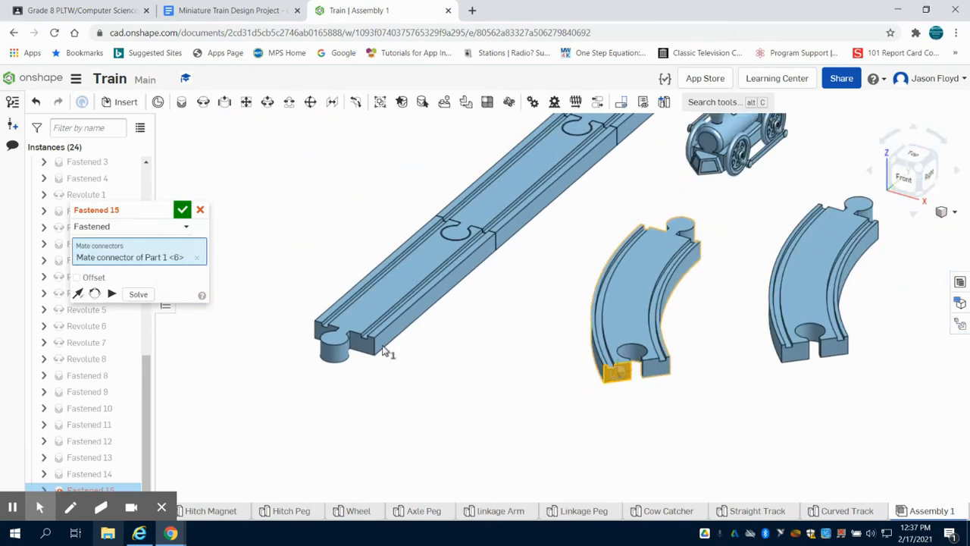
pyautogui.scroll(3, 364, 346)
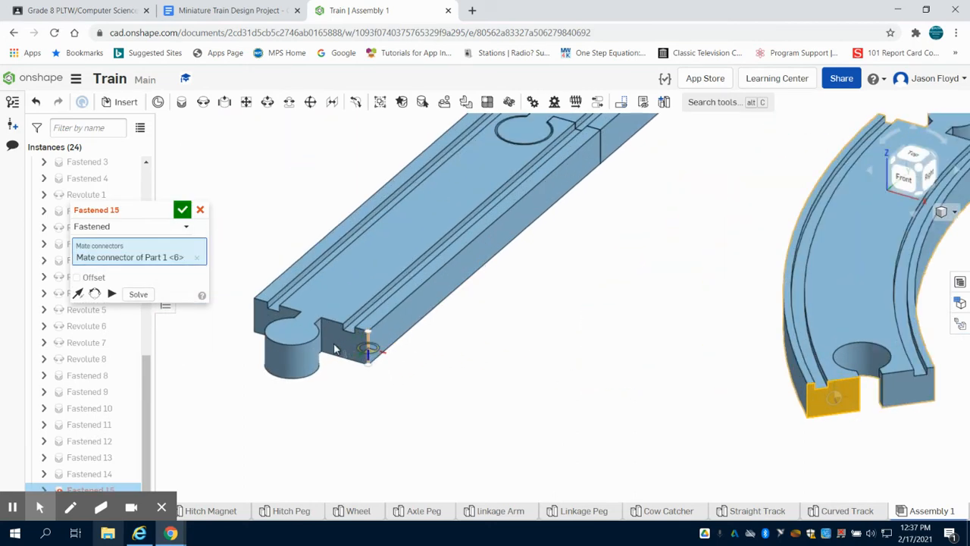
pyautogui.click(345, 345)
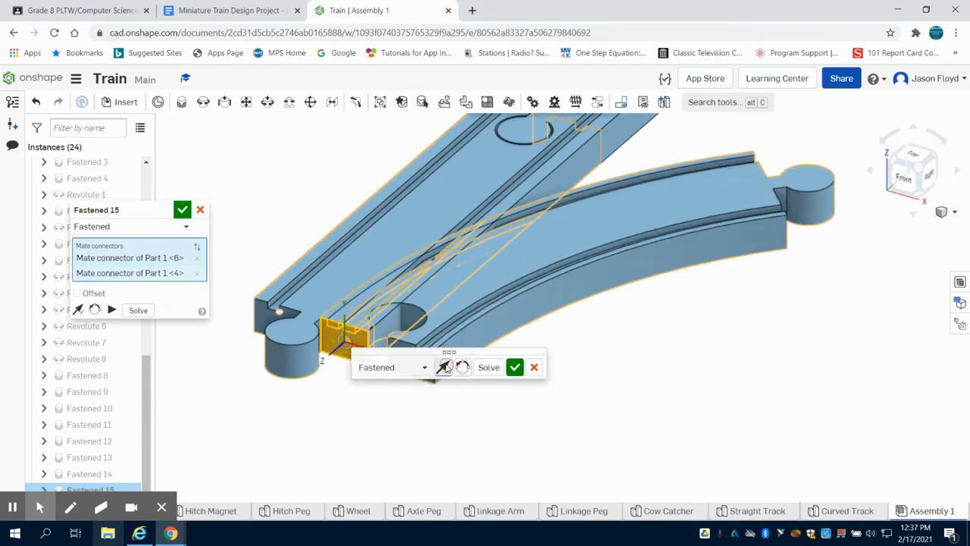
pyautogui.click(444, 367)
pyautogui.click(463, 366)
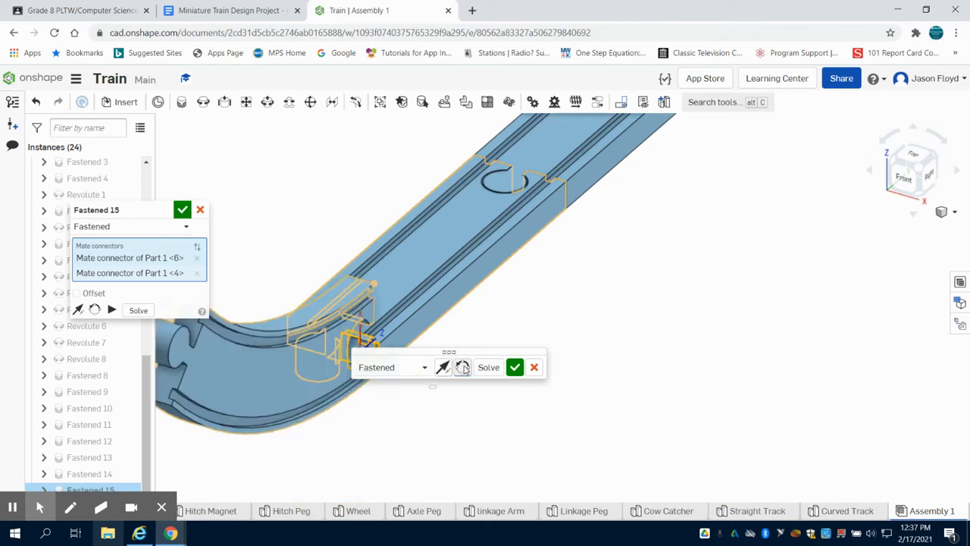
pyautogui.click(463, 366)
pyautogui.click(515, 366)
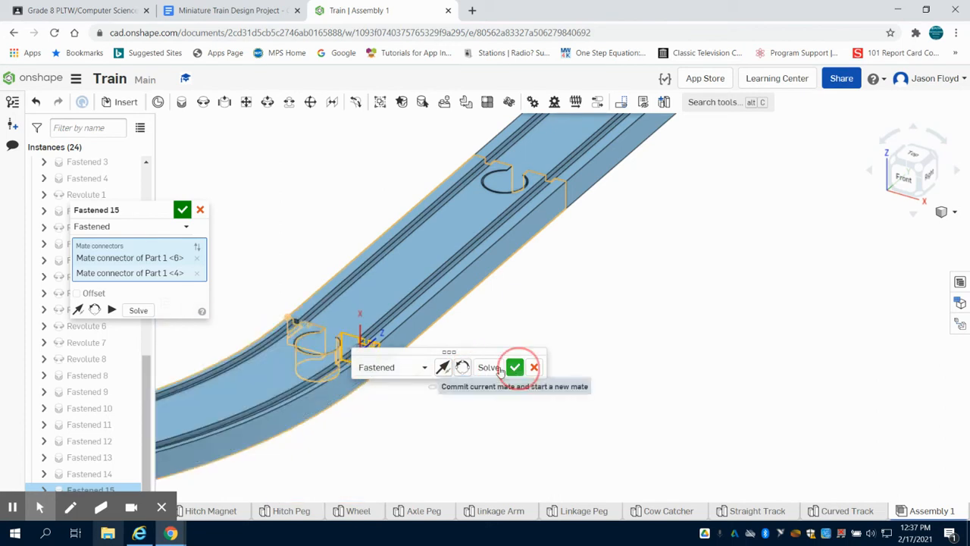
# - Fasten the remaining curved track's outer-side socket-end face to the face beside the joined curve's peg, reorient it into line, and show the layout from above
pyautogui.press('m')
pyautogui.scroll(5, 332, 379)
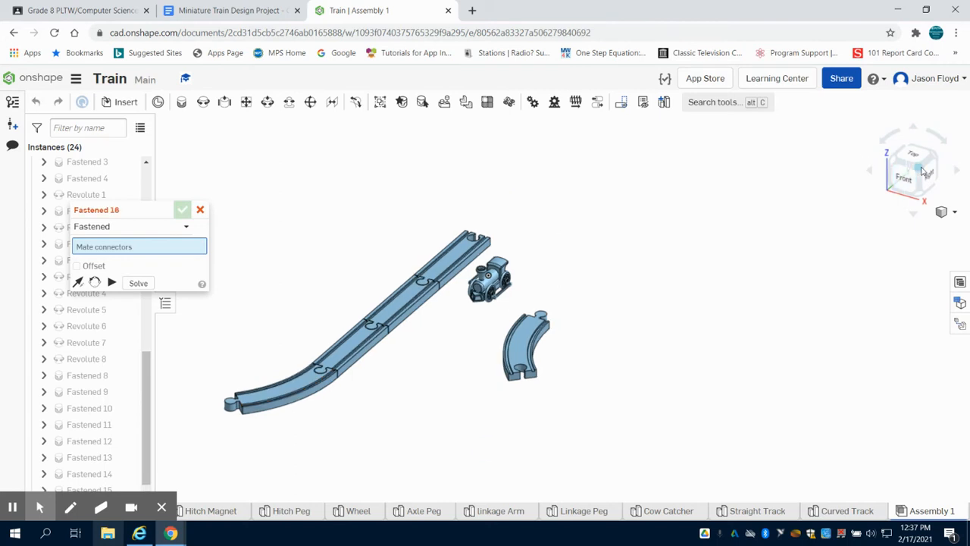
pyautogui.scroll(3, 905, 175)
pyautogui.scroll(-4, 692, 222)
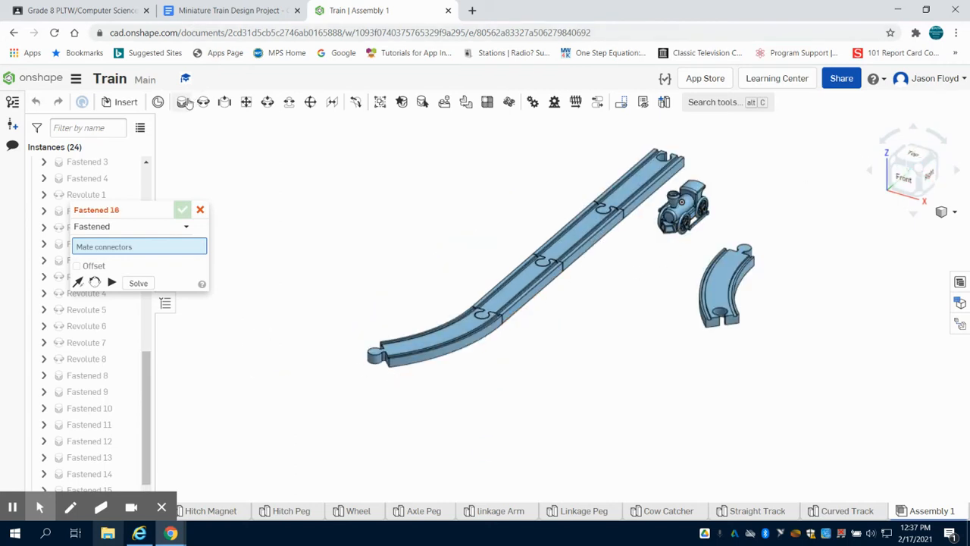
pyautogui.scroll(5, 705, 322)
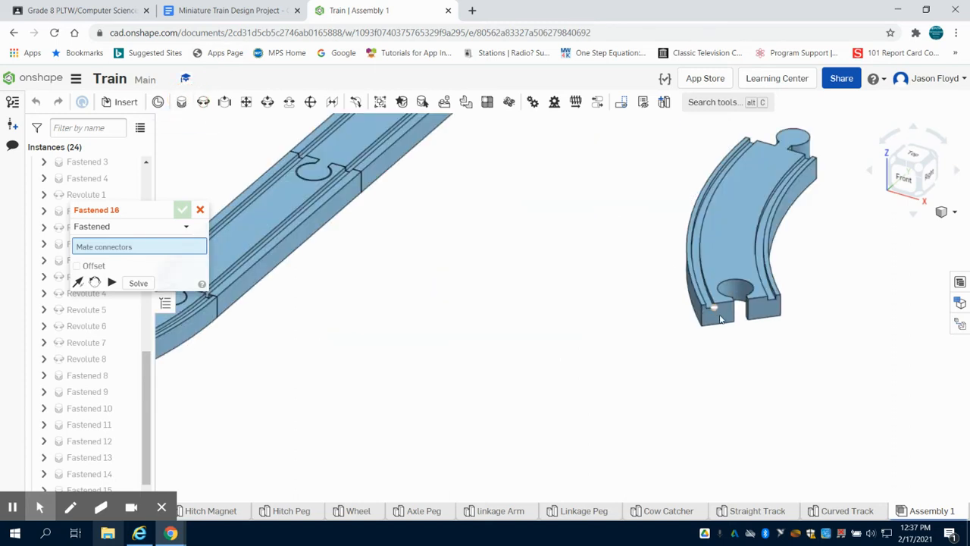
pyautogui.scroll(3, 719, 313)
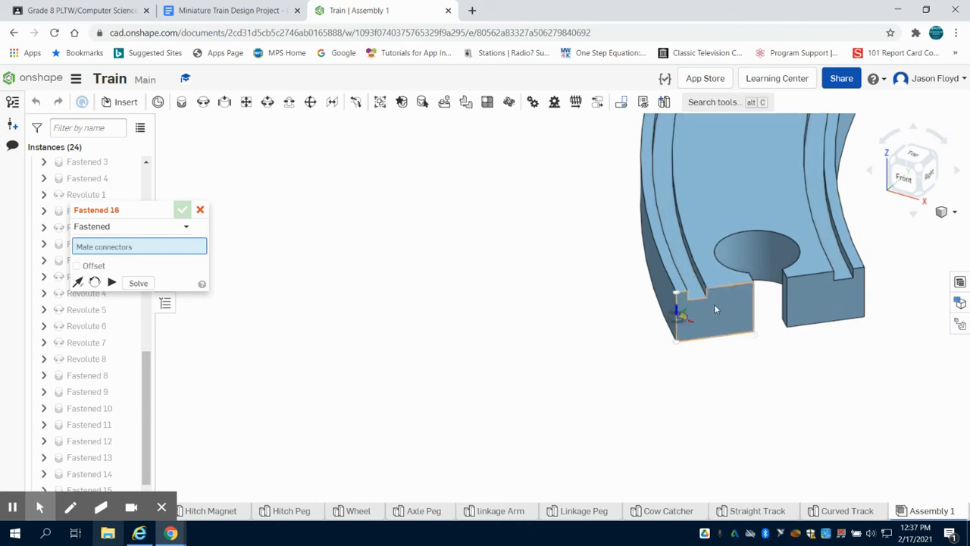
pyautogui.click(717, 315)
pyautogui.scroll(-10, 372, 329)
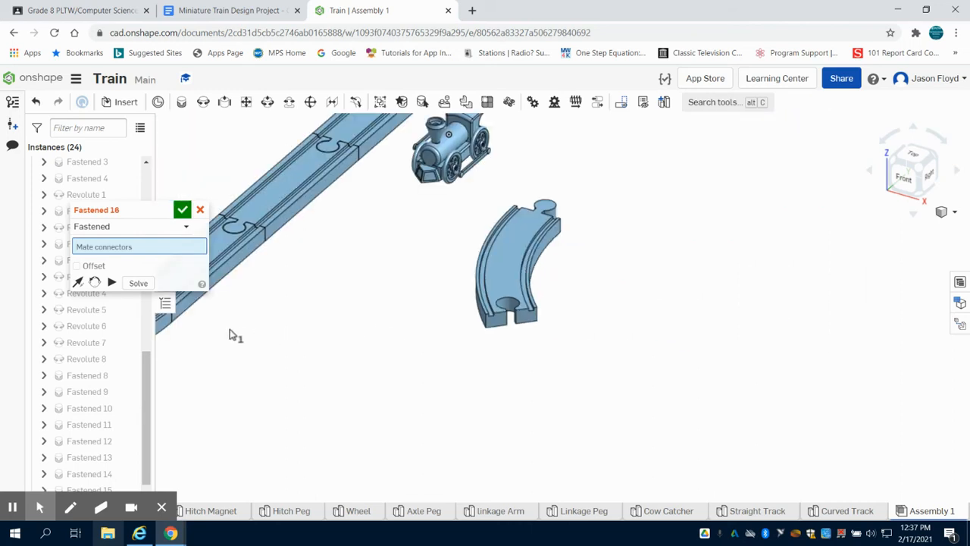
pyautogui.scroll(8, 190, 350)
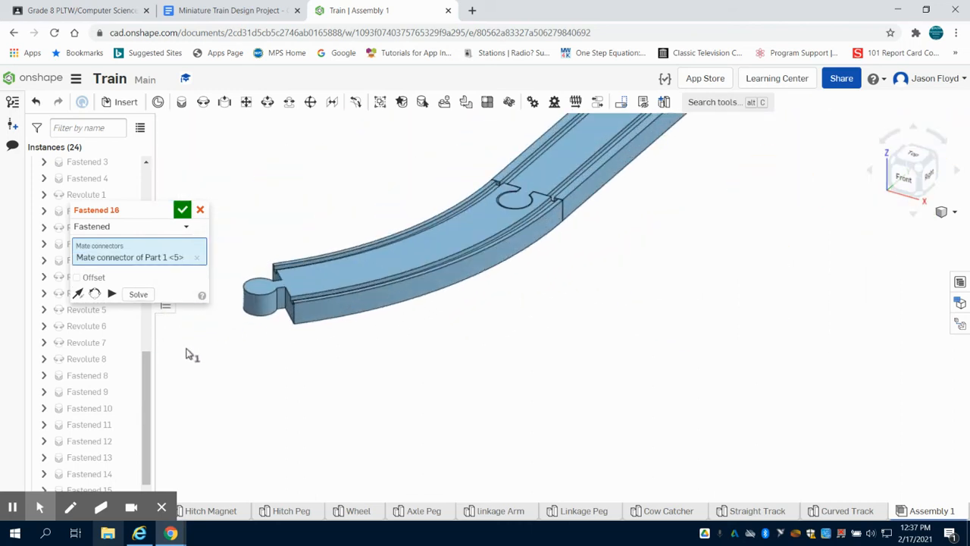
pyautogui.moveTo(267, 362); pyautogui.dragTo(365, 331, button='right')
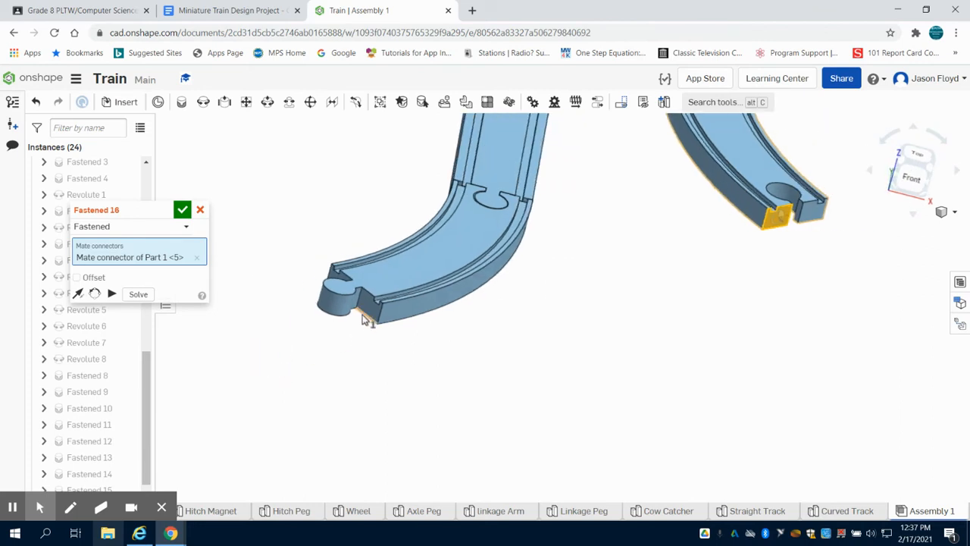
pyautogui.scroll(2, 365, 317)
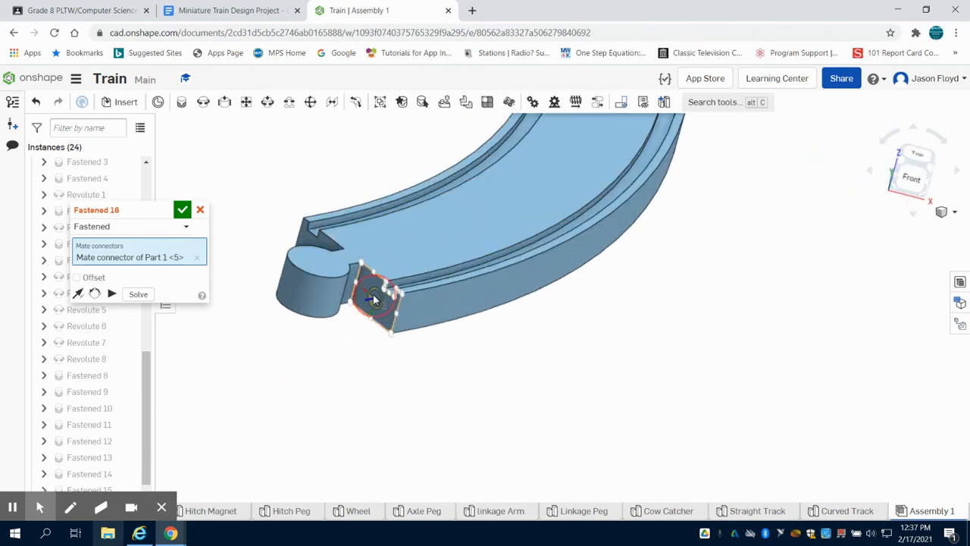
pyautogui.click(373, 294)
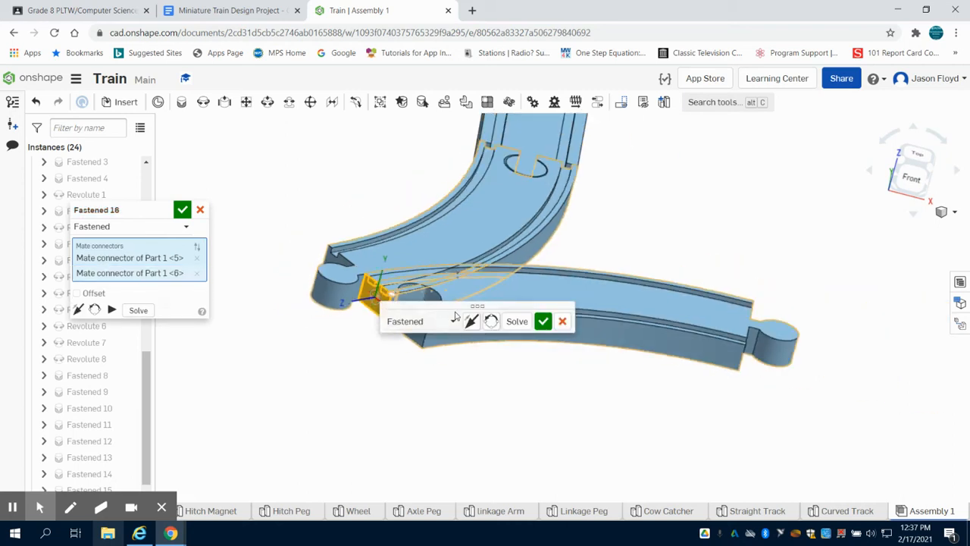
pyautogui.click(471, 321)
pyautogui.click(491, 321)
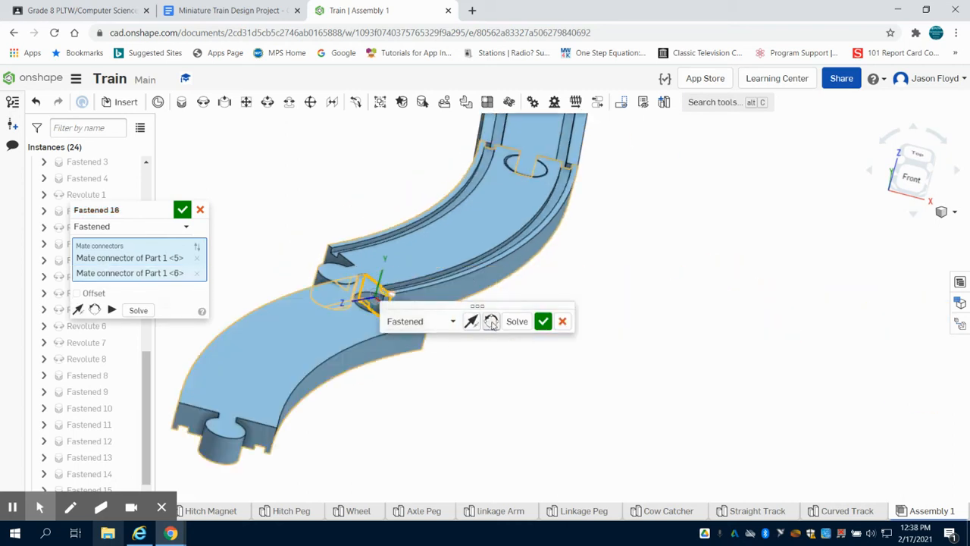
pyautogui.click(548, 319)
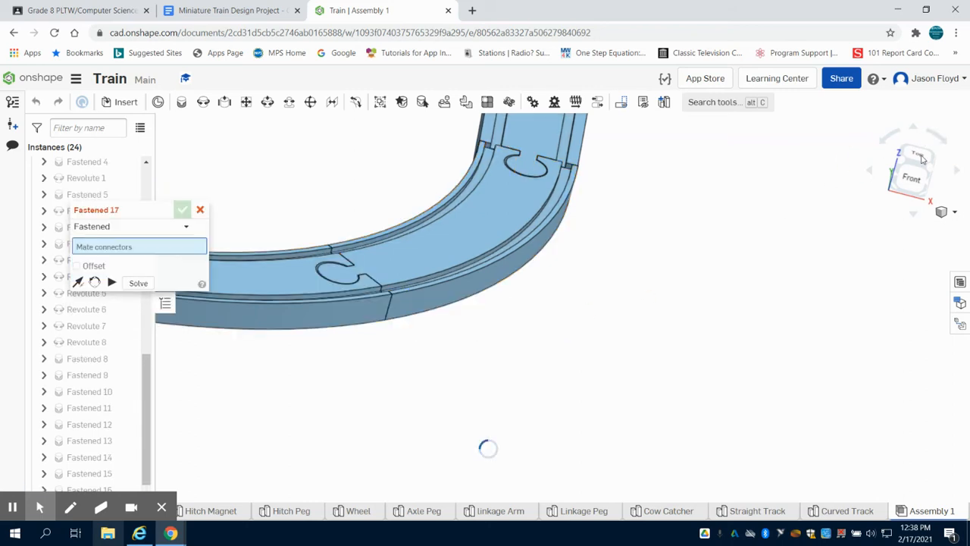
pyautogui.click(918, 155)
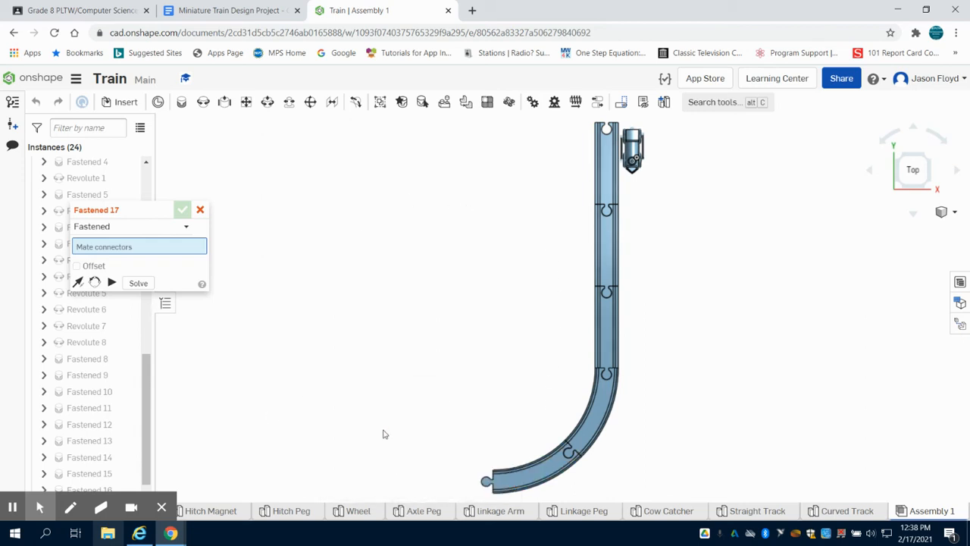
pyautogui.moveTo(33, 506)
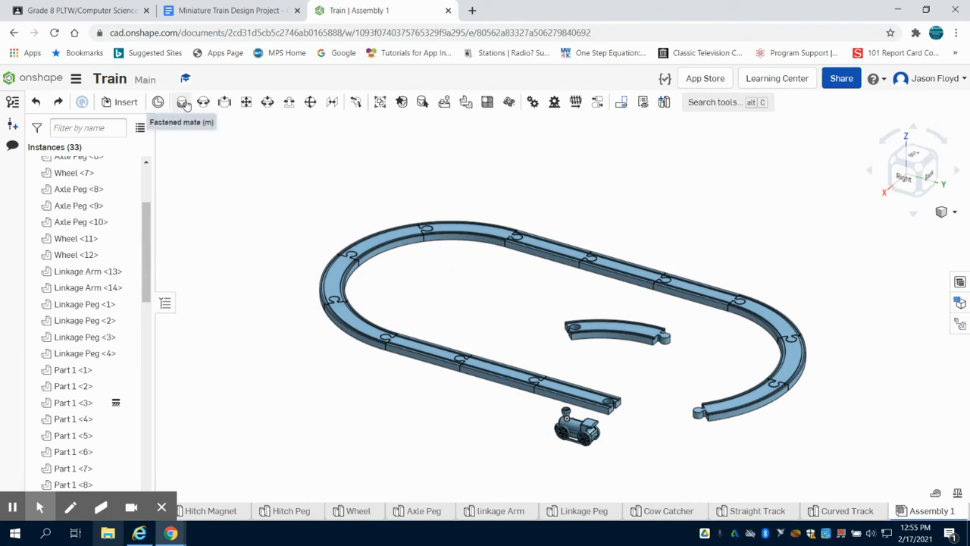
pyautogui.click(182, 102)
pyautogui.scroll(3, 544, 316)
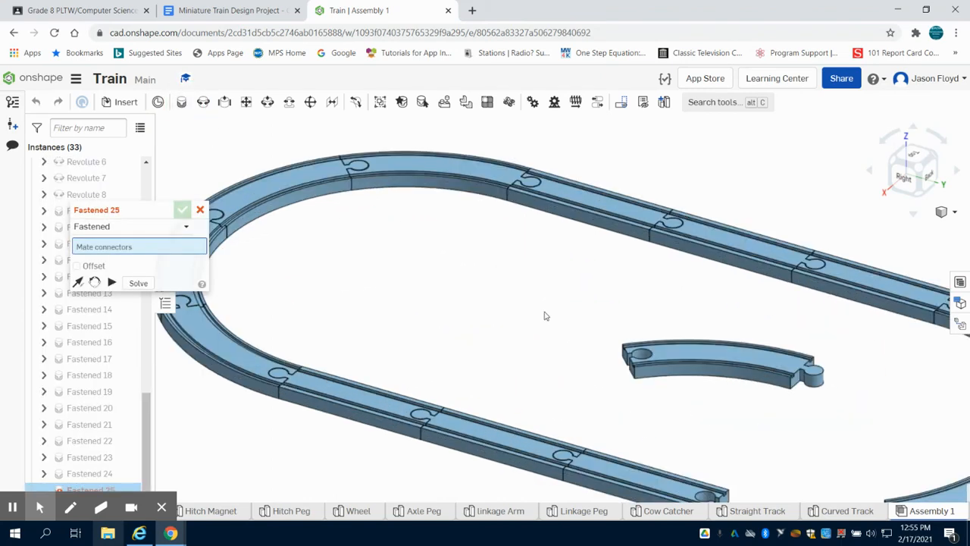
pyautogui.scroll(3, 594, 358)
pyautogui.moveTo(653, 411); pyautogui.dragTo(671, 422, button='right')
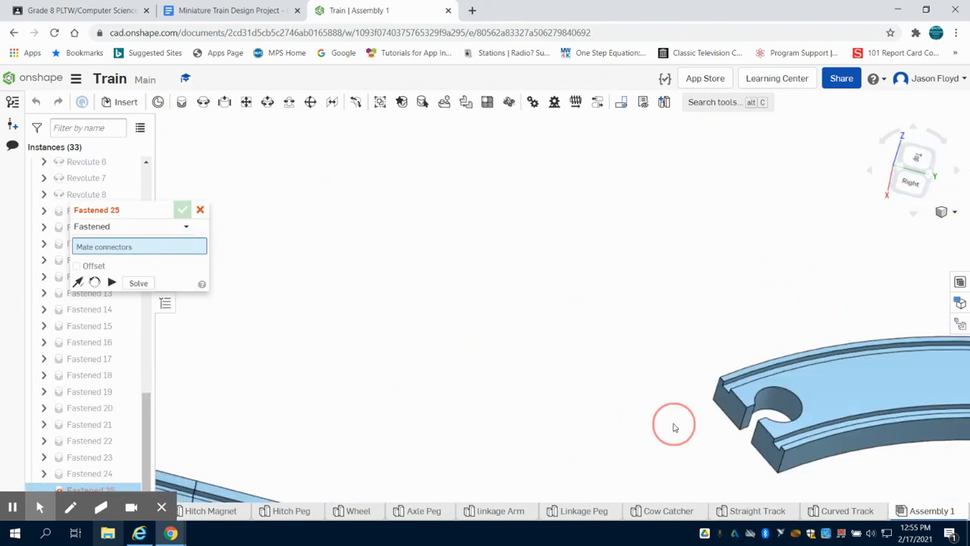
pyautogui.scroll(3, 767, 453)
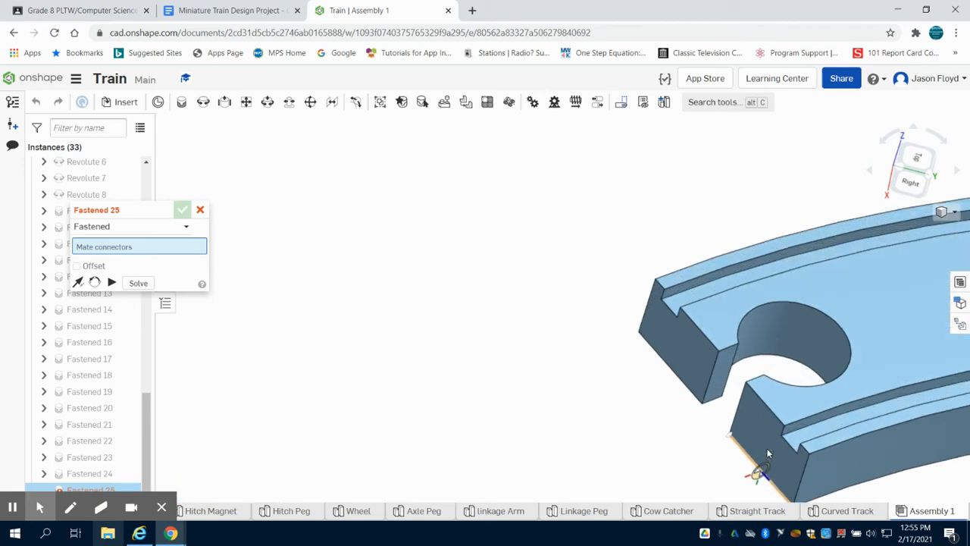
pyautogui.click(765, 447)
pyautogui.scroll(-10, 765, 446)
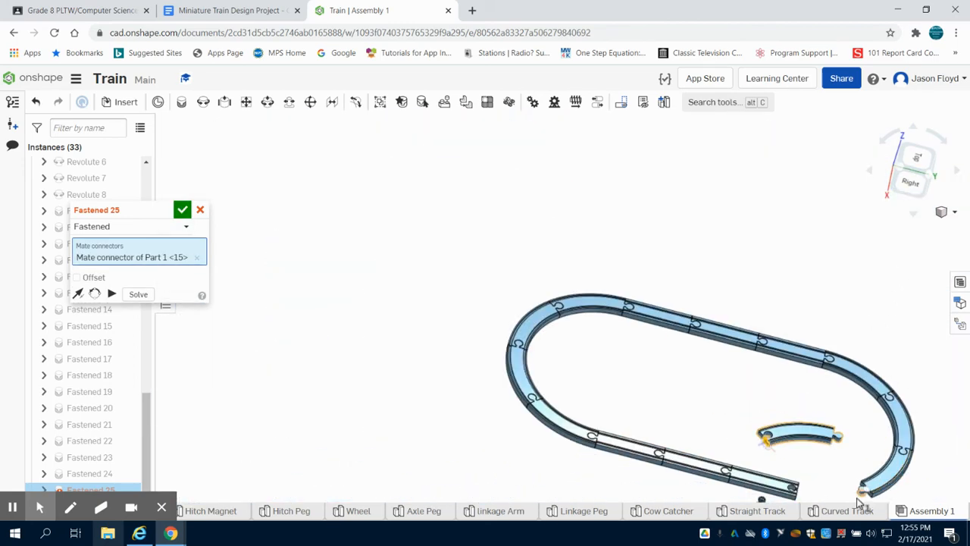
pyautogui.scroll(5, 880, 488)
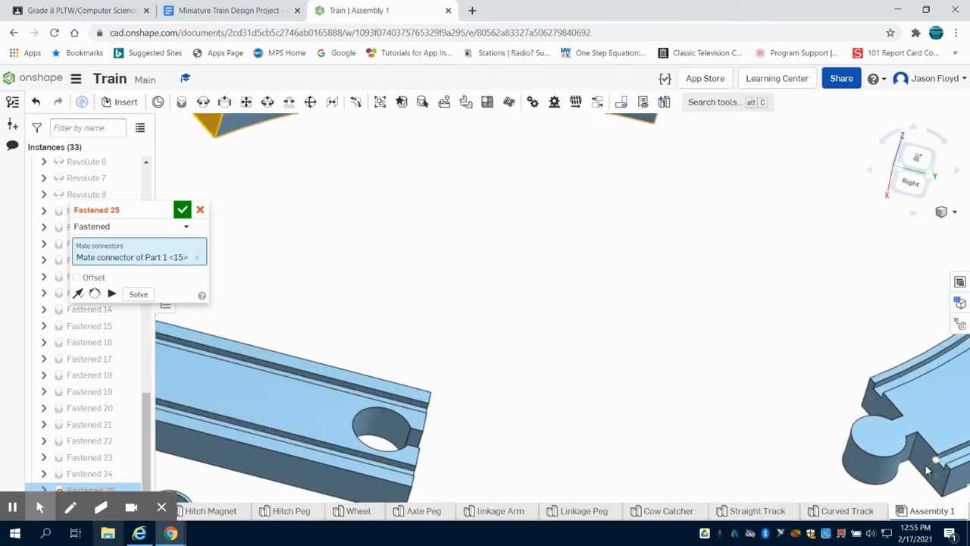
pyautogui.scroll(-3, 928, 465)
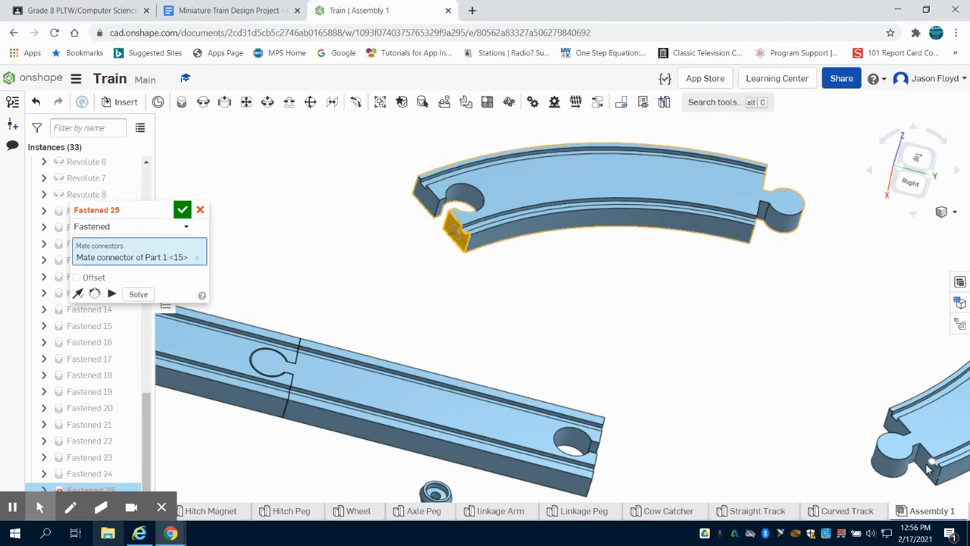
pyautogui.scroll(3, 928, 465)
pyautogui.scroll(-2, 919, 452)
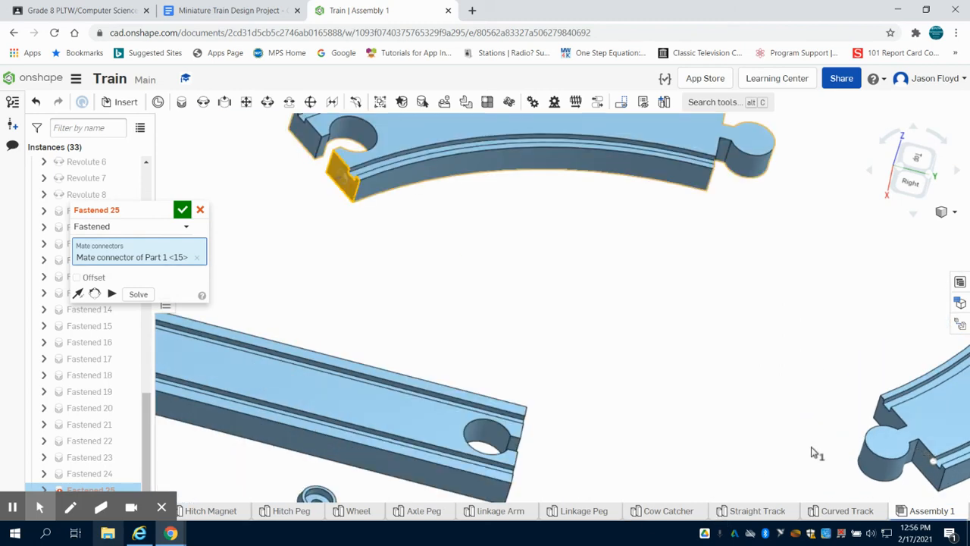
pyautogui.click(924, 466)
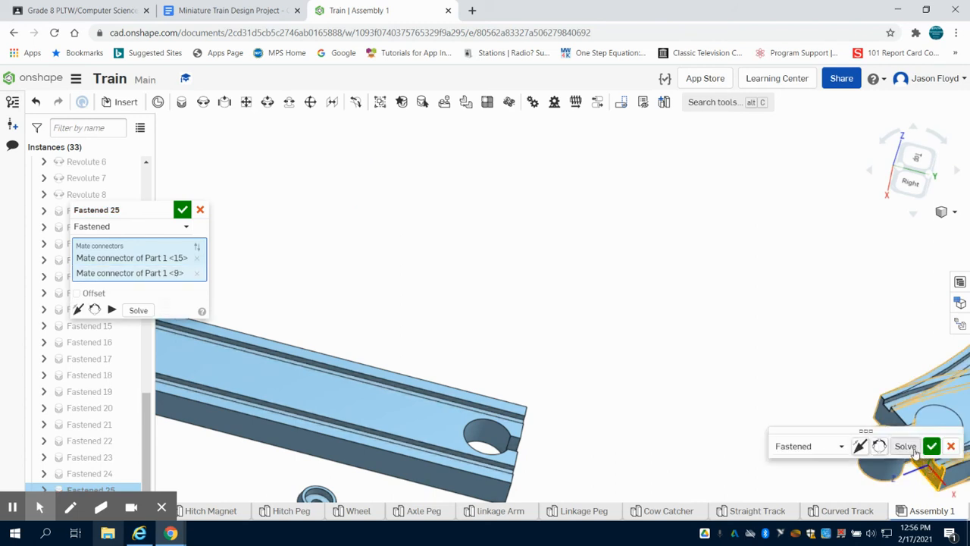
pyautogui.click(878, 448)
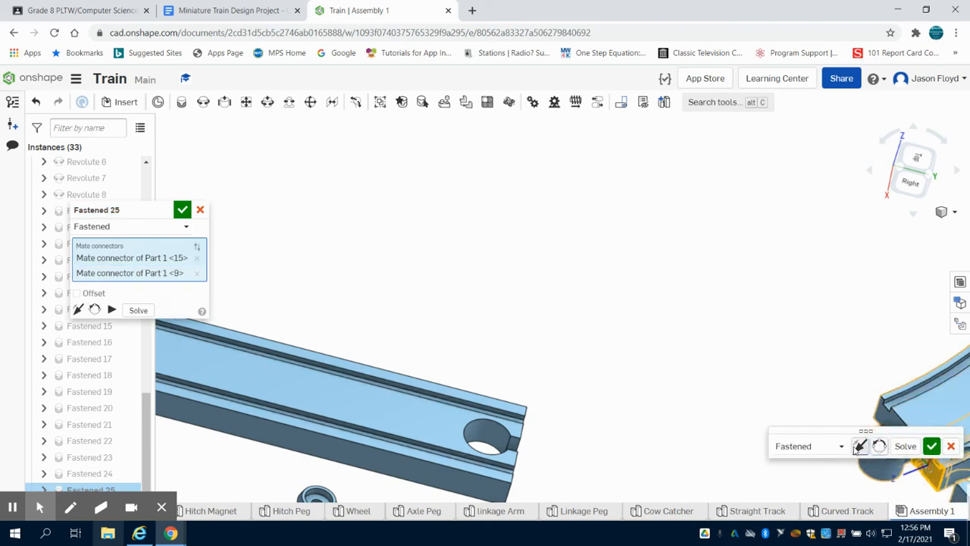
pyautogui.click(859, 446)
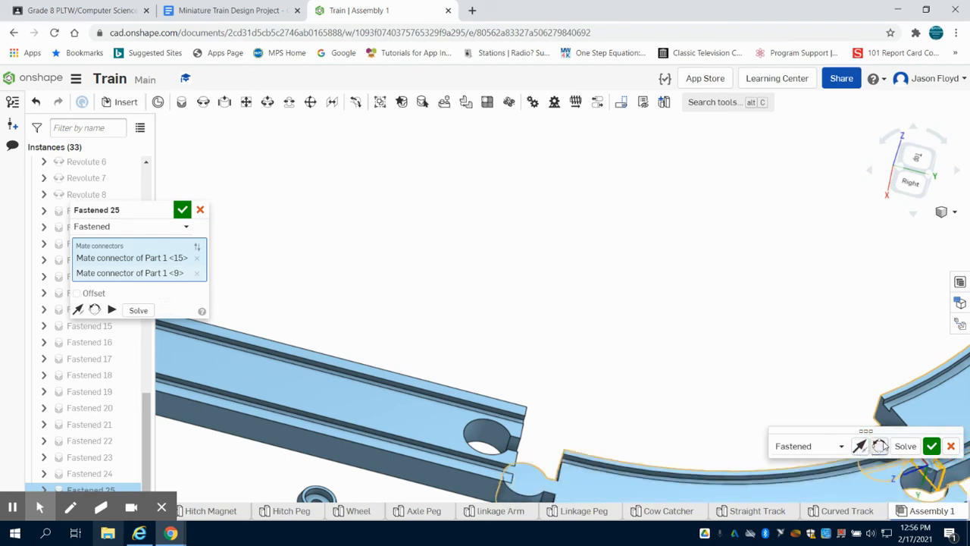
pyautogui.click(931, 445)
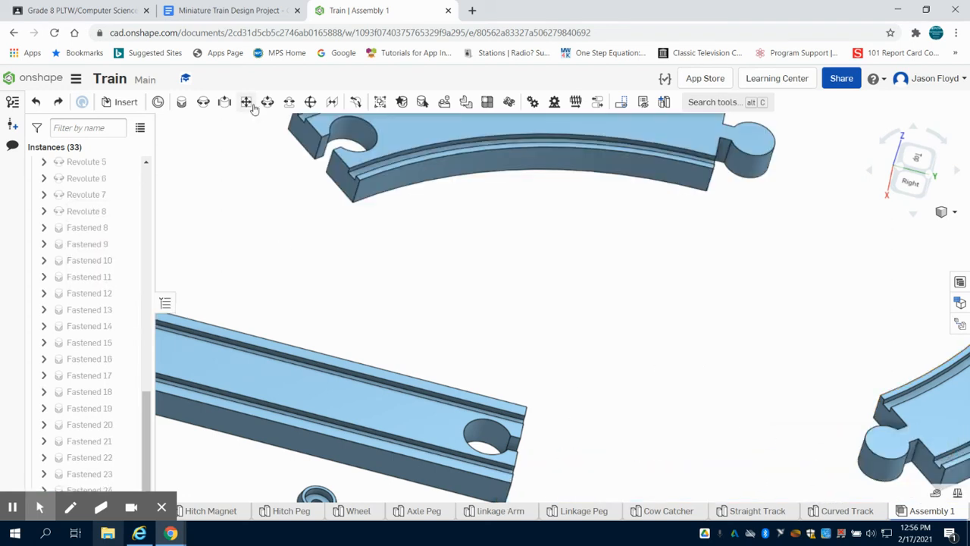
# - Fasten the loose curved track's outer-side socket-end face to the outer-side face beside the joined tracks' free peg, flipping and rotating it to close the oval
pyautogui.click(923, 167)
pyautogui.moveTo(792, 251); pyautogui.dragTo(778, 227, button='right')
pyautogui.scroll(5, 614, 155)
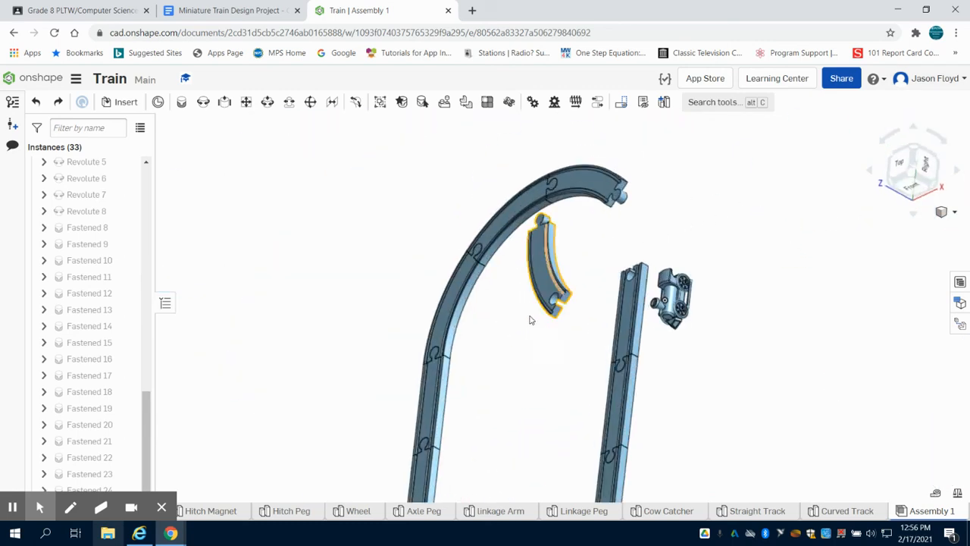
pyautogui.click(181, 103)
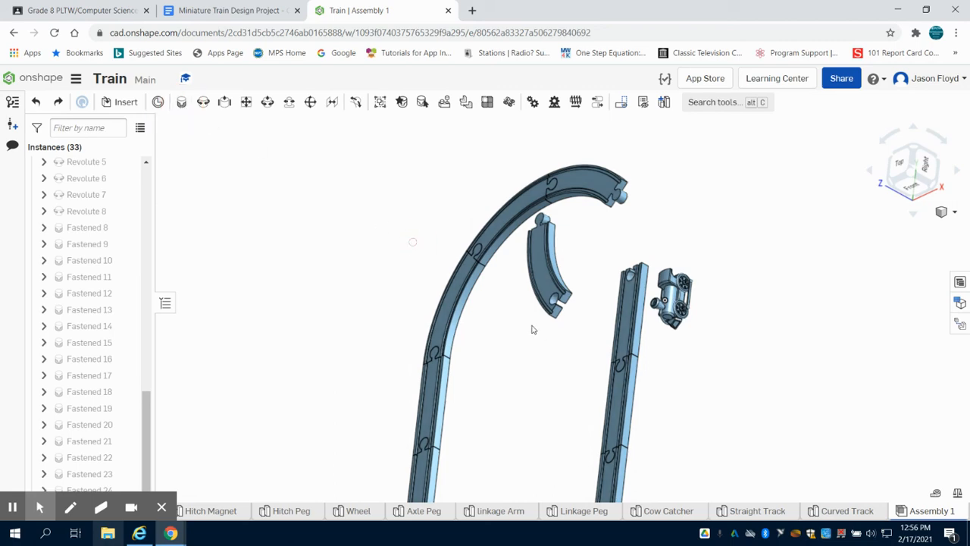
pyautogui.scroll(3, 534, 328)
pyautogui.scroll(2, 553, 326)
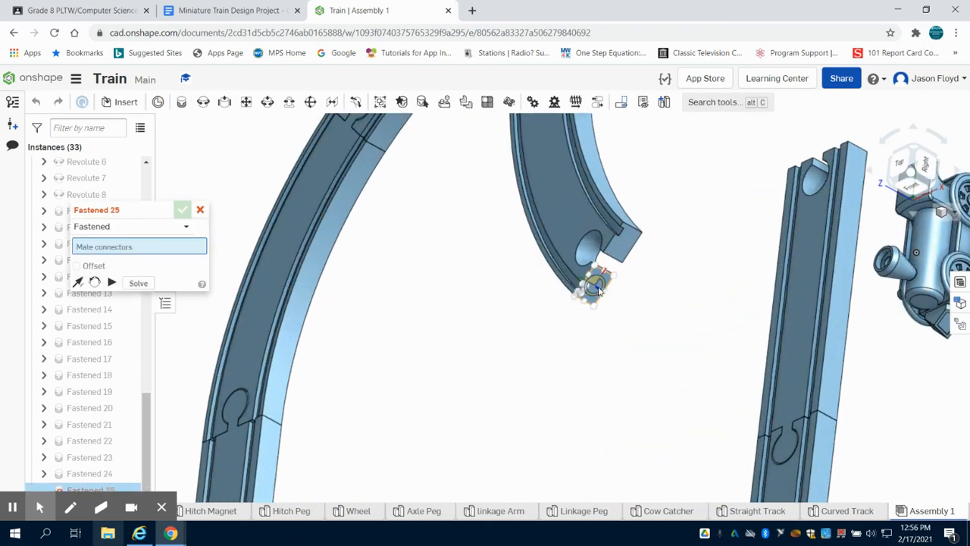
pyautogui.click(603, 286)
pyautogui.scroll(-6, 634, 255)
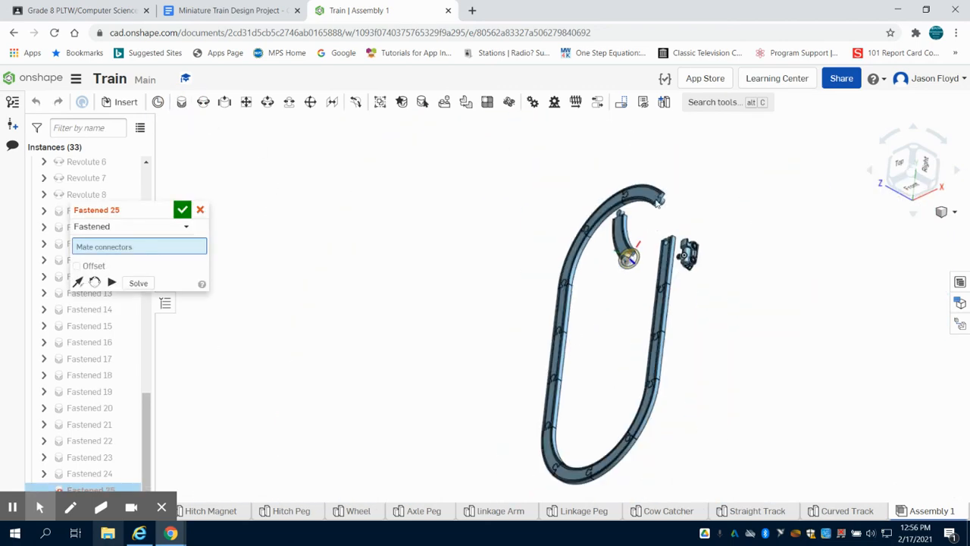
pyautogui.scroll(8, 659, 202)
pyautogui.click(658, 296)
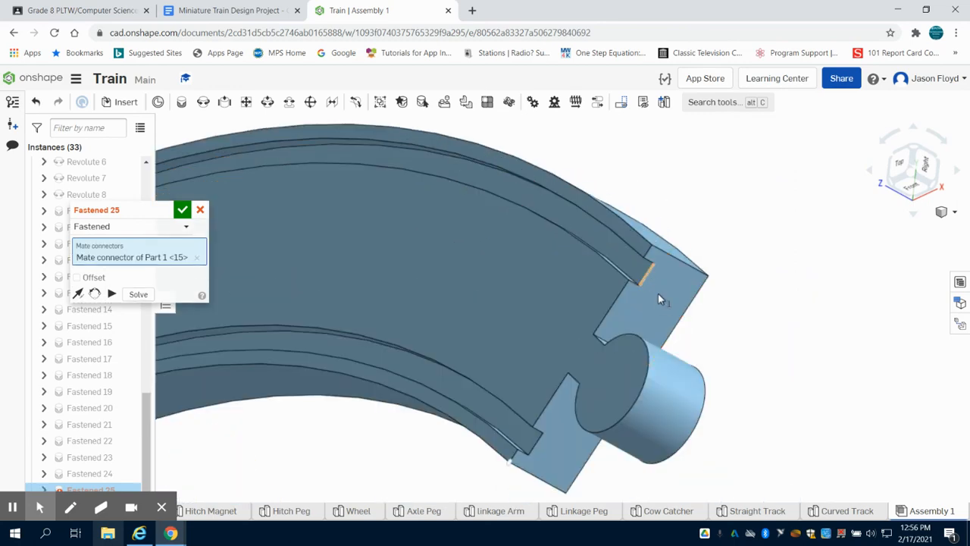
pyautogui.click(650, 307)
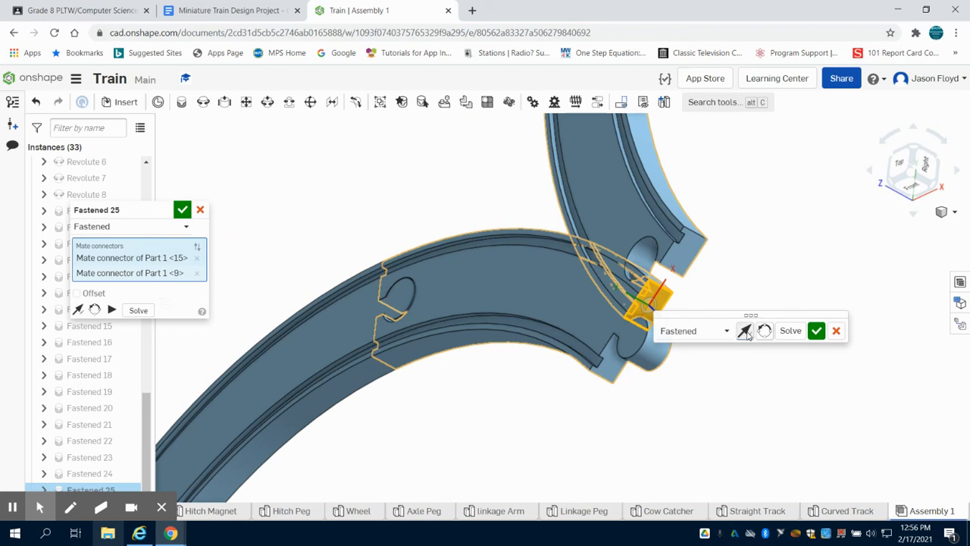
pyautogui.click(744, 332)
pyautogui.click(762, 332)
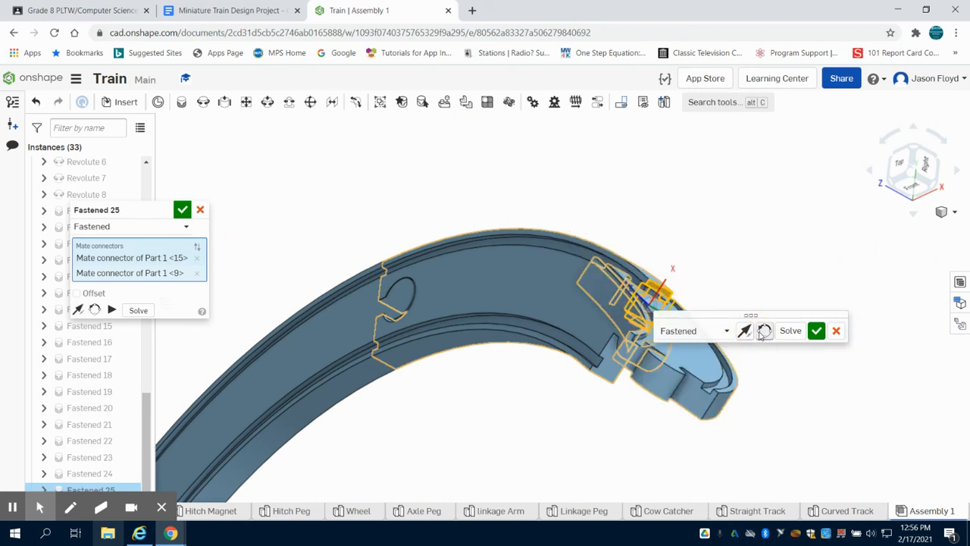
pyautogui.click(815, 330)
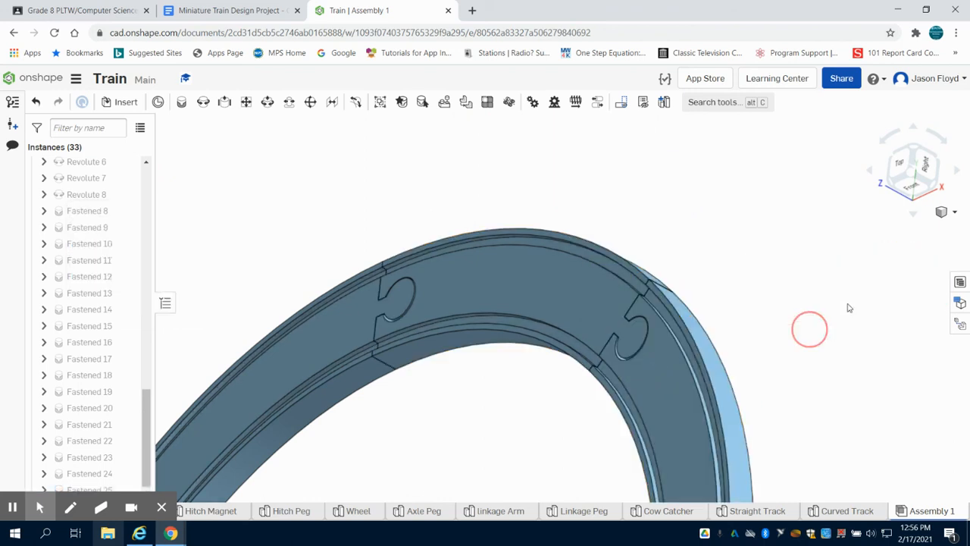
# - Start another Fastened mate with the whole track oval and the train in an angled view
pyautogui.press('m')
pyautogui.click(915, 180)
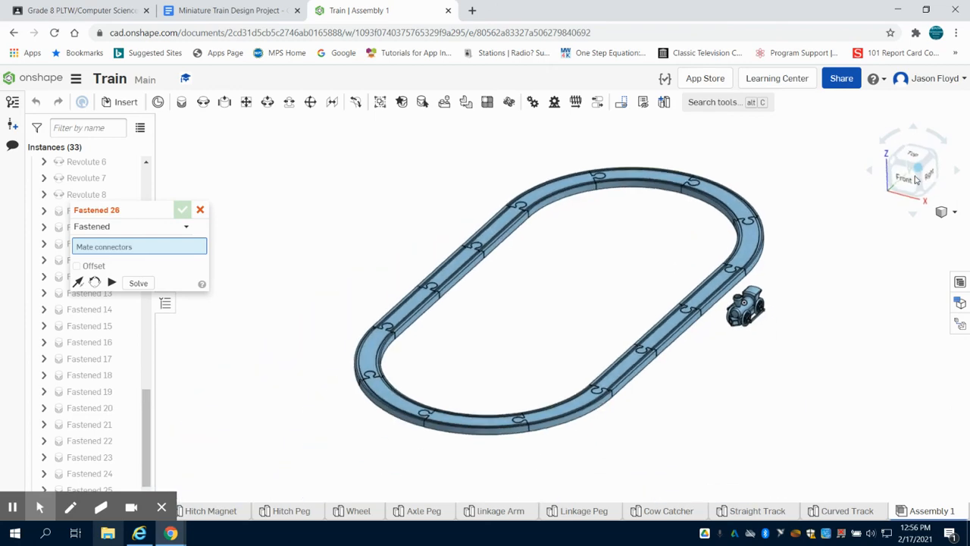